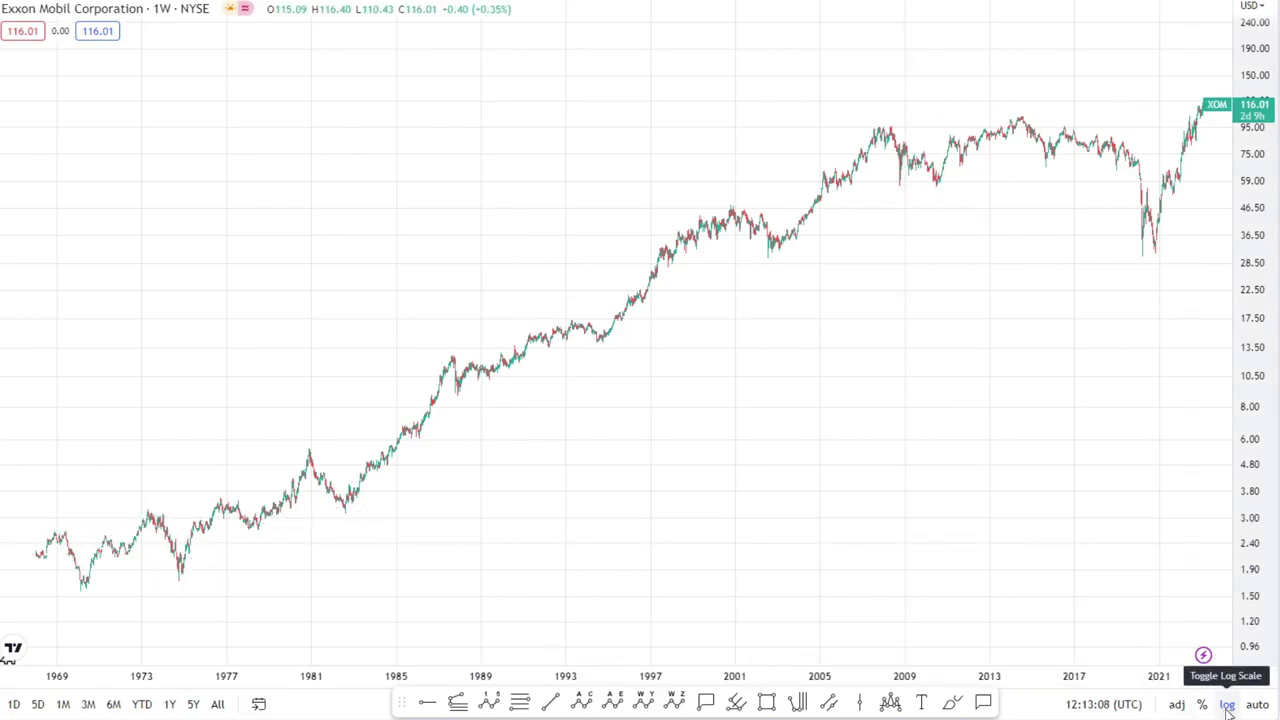
Step: View the weekly Exxon Mobil chart on a linear scale, turn on automatic scale fitting, and restore the logarithmic scale
left_click(1227, 705)
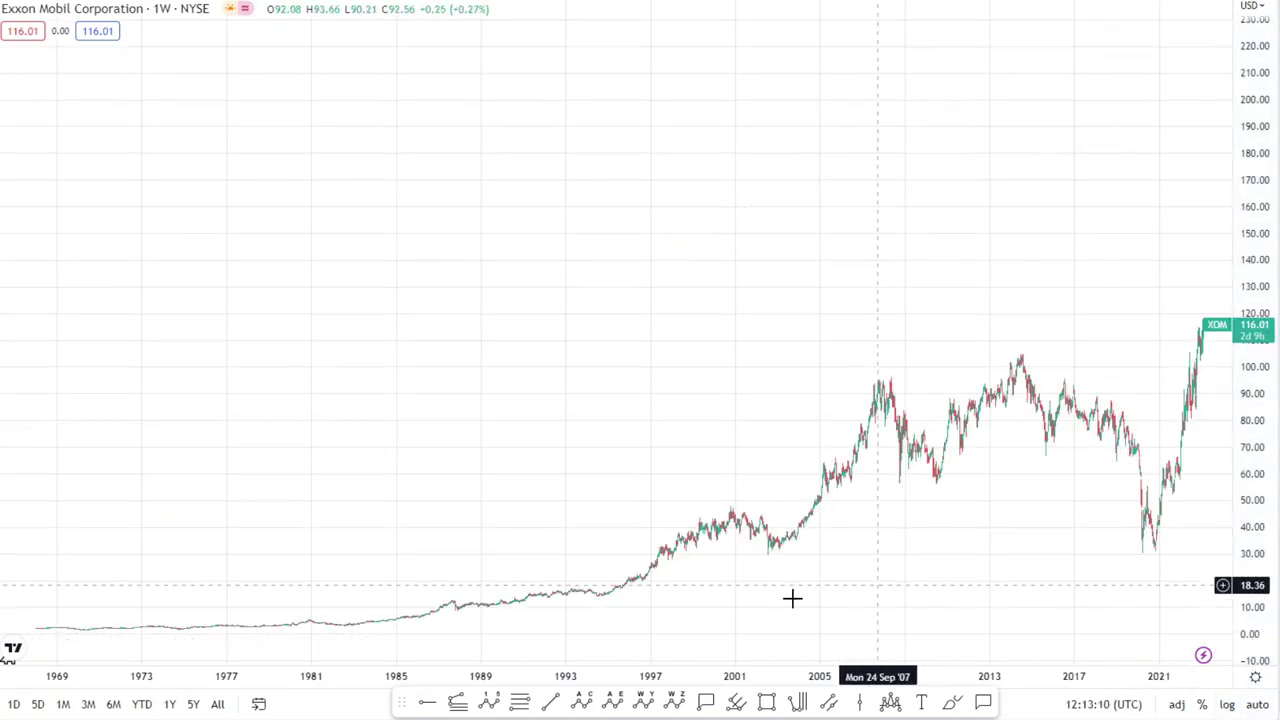
left_click(1262, 706)
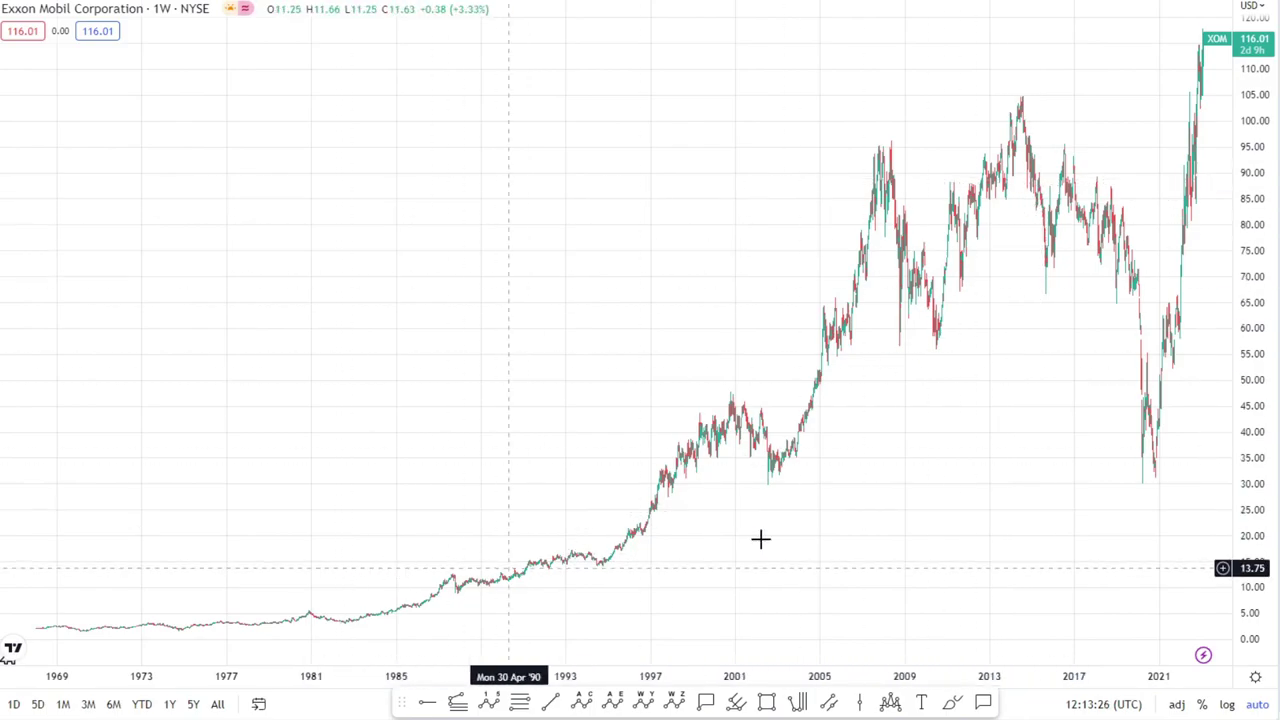
left_click(1227, 703)
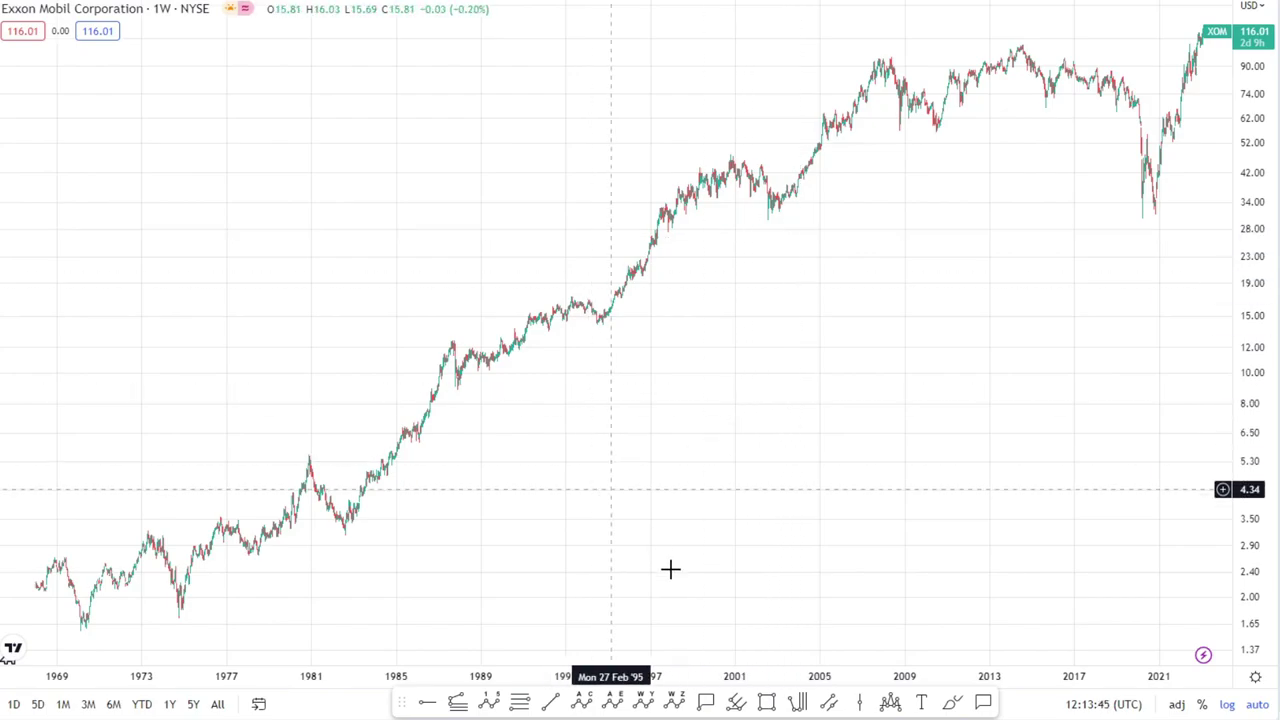
Step: Draw a pitchfork from the March 1970 low at about 1.70, through the June 1973 high at 3.11, to the October 1974 low at 1.76
left_click(735, 704)
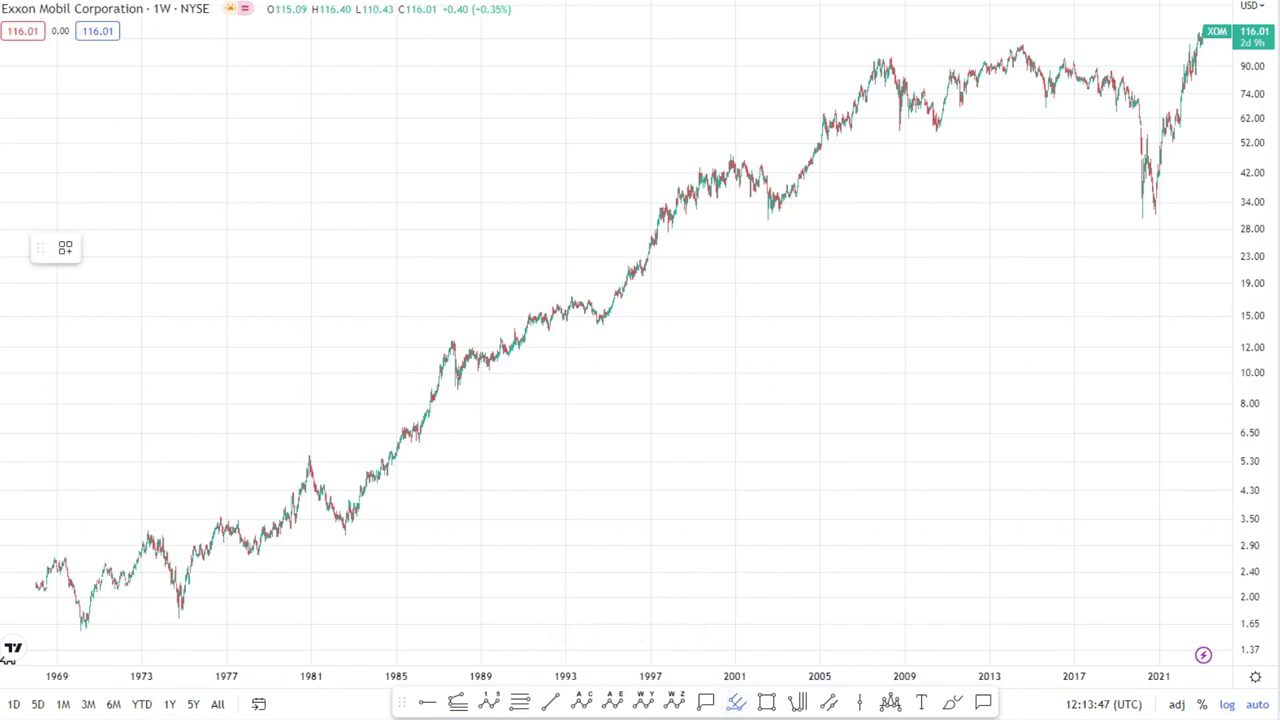
left_click(82, 620)
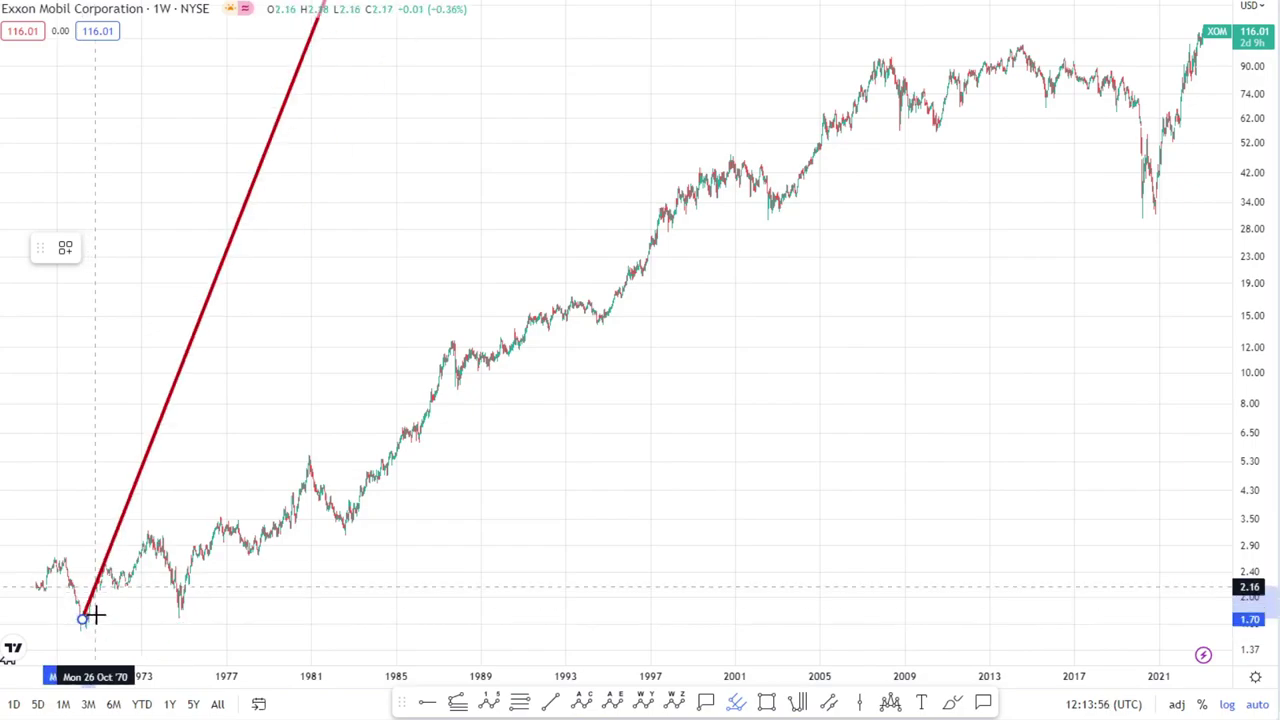
left_click(149, 535)
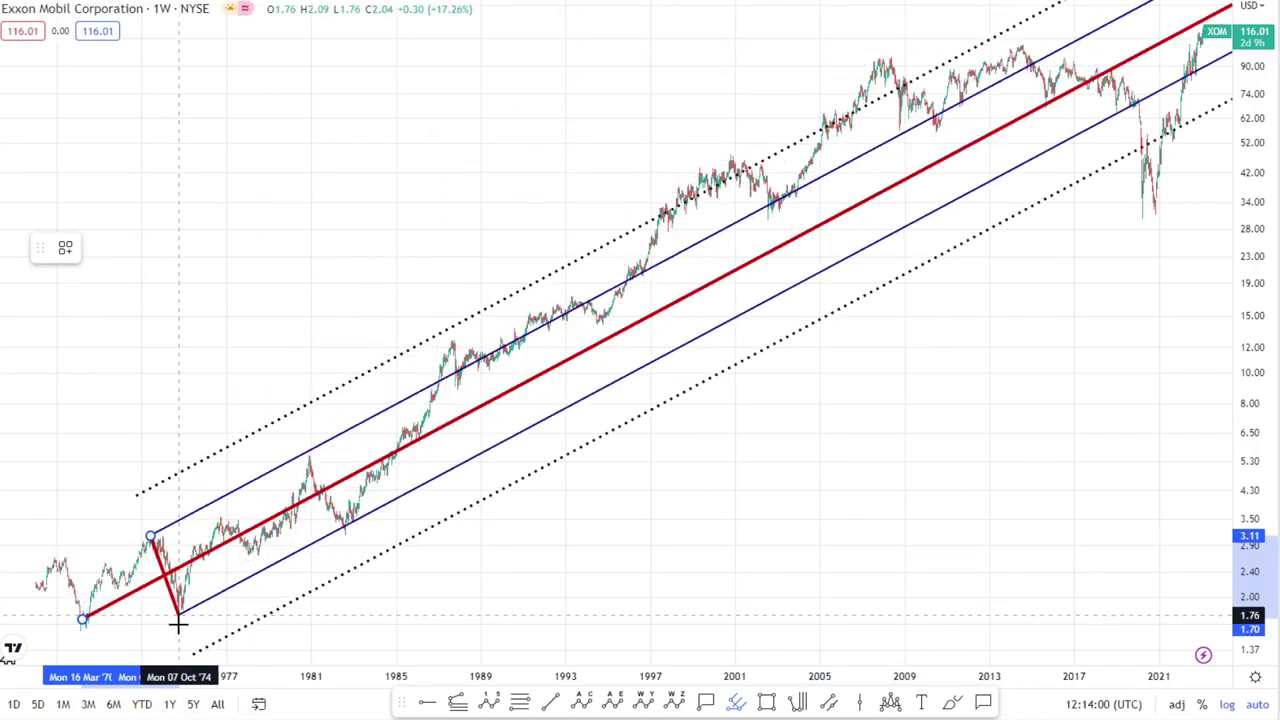
left_click(178, 618)
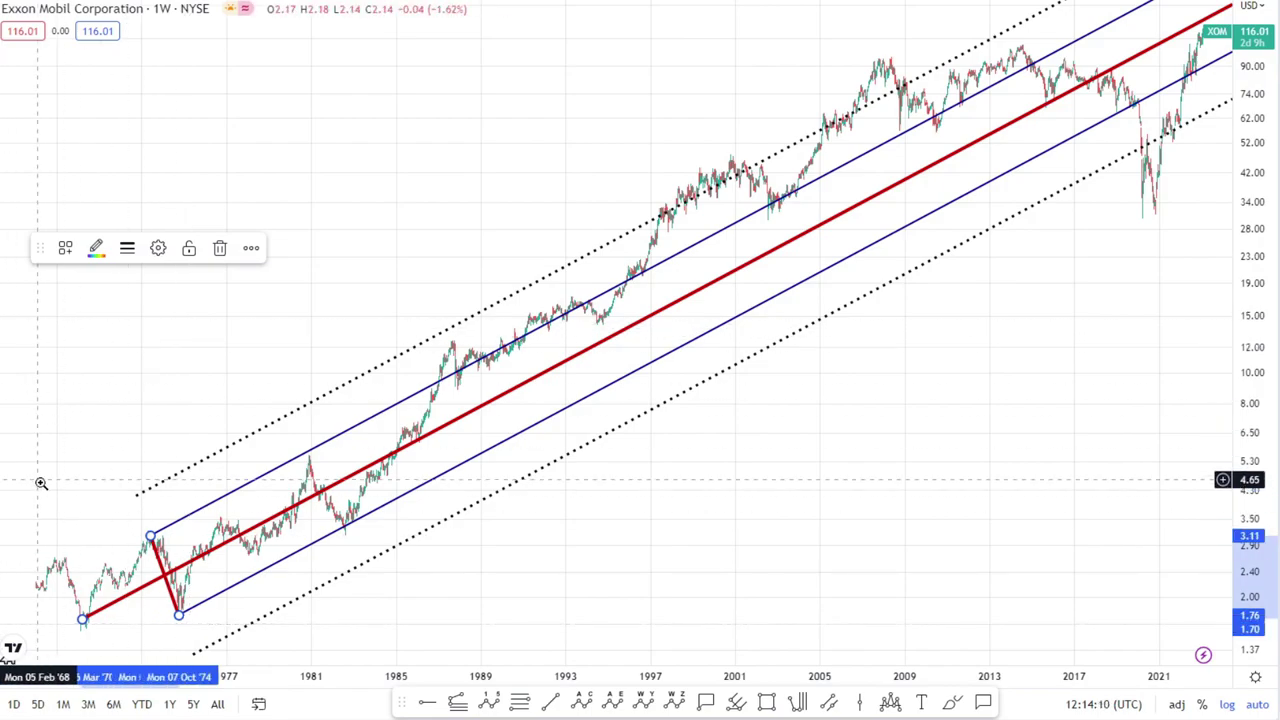
Step: Refine the pitchfork's anchors to the February 1970 low at 1.57, the April 1973 high at 3.23 and the September 1974 low at 1.71
left_click_drag(37, 480, 260, 650)
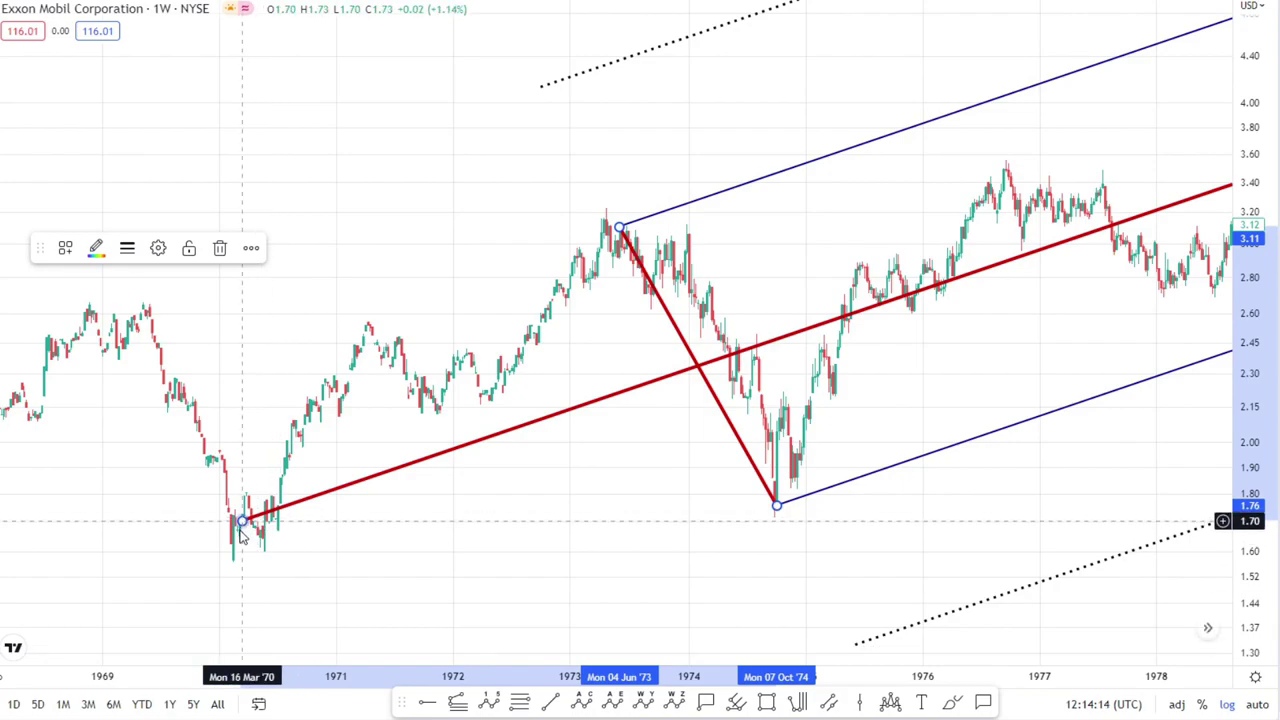
left_click_drag(239, 532, 234, 569)
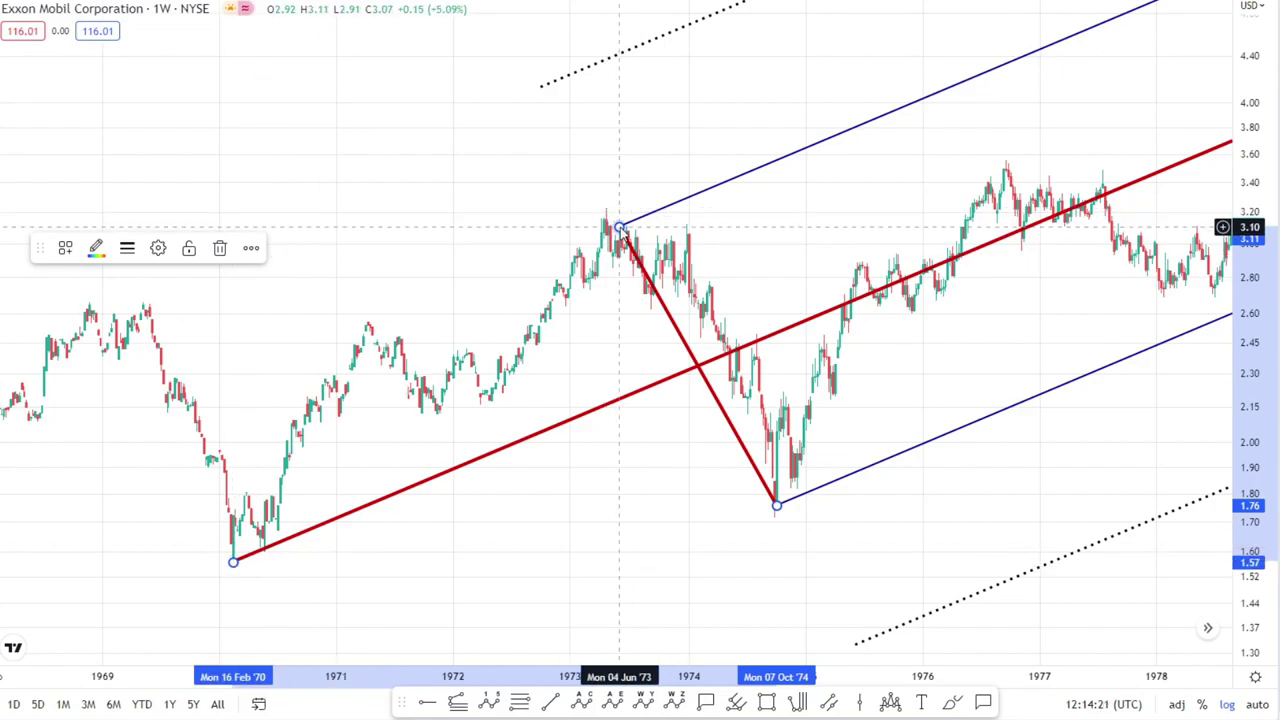
left_click_drag(620, 228, 606, 207)
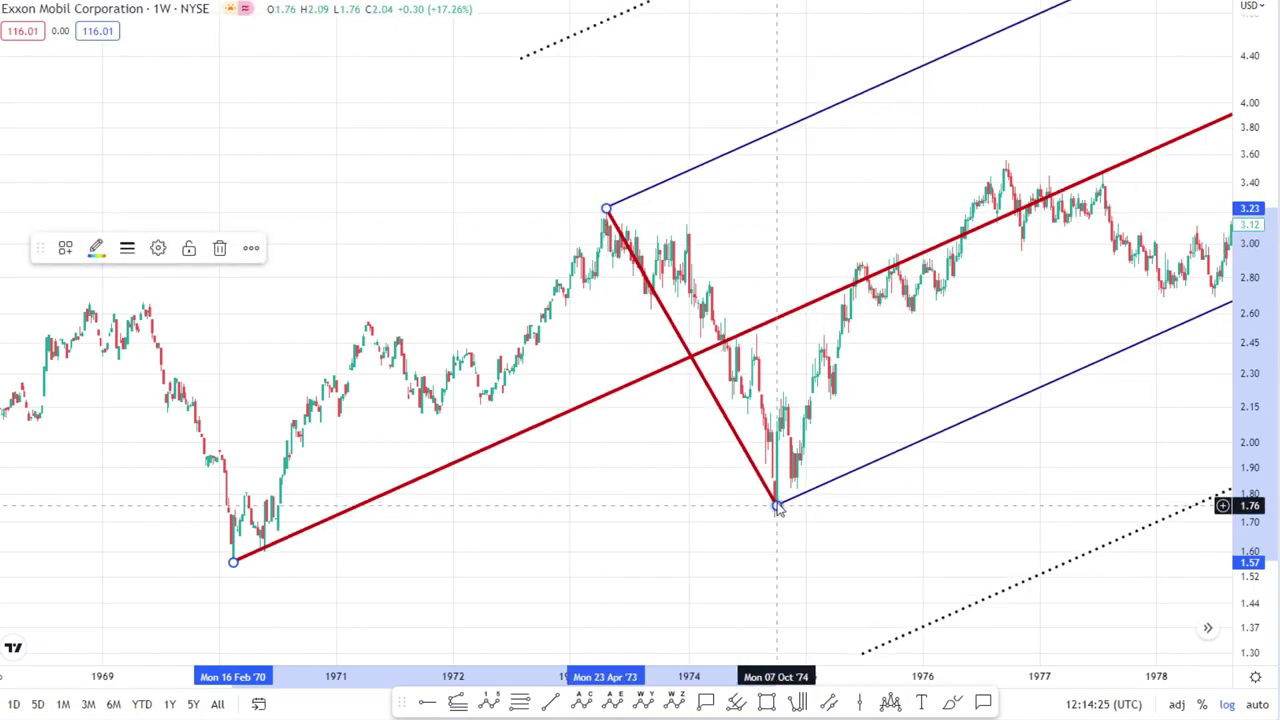
left_click_drag(777, 505, 776, 522)
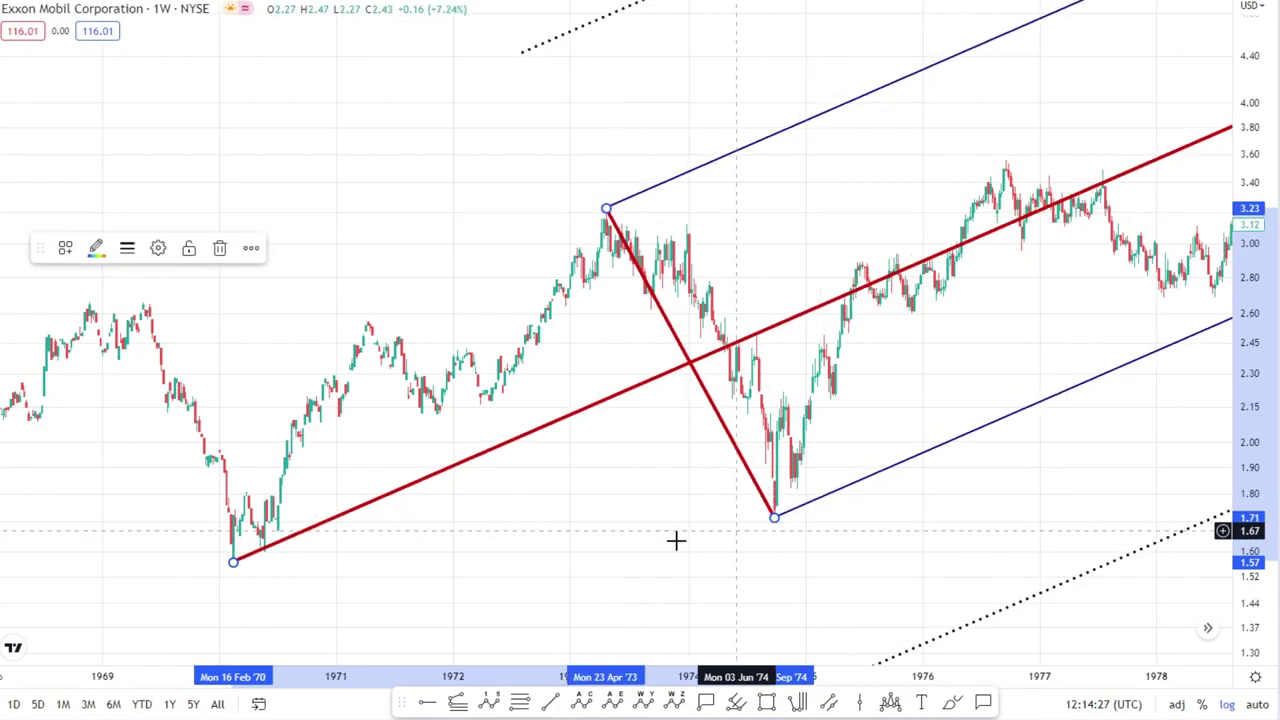
left_click(677, 540)
scroll(640, 360, "down", 10)
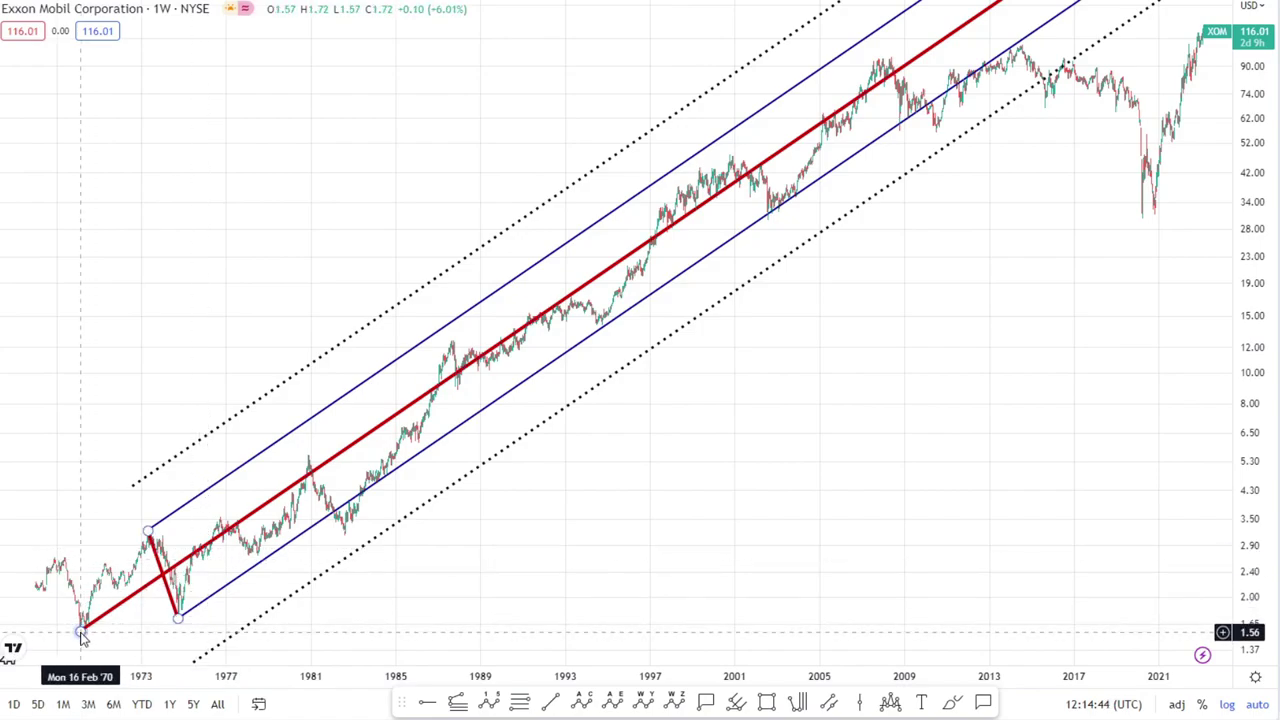
Step: Try the Schiff and Modified Schiff styles on the pitchfork, and set its style back to Original
left_click(275, 502)
double_click(275, 502)
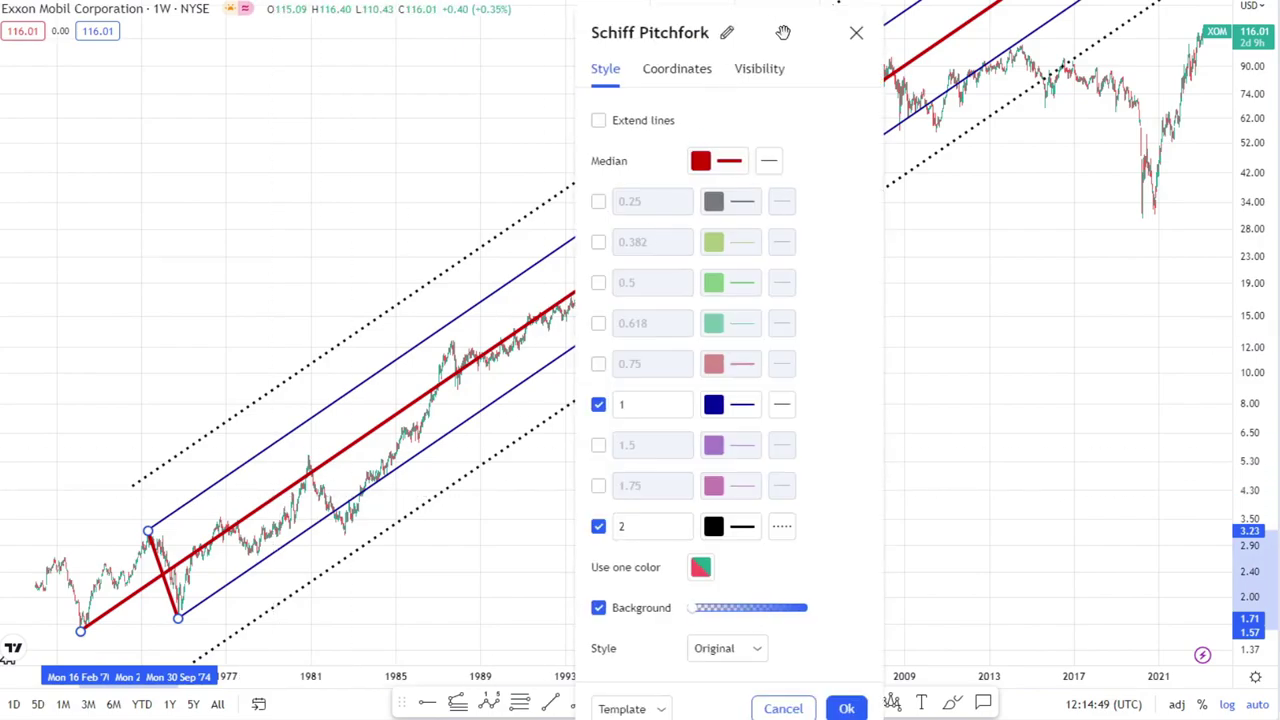
left_click_drag(785, 60, 1229, 28)
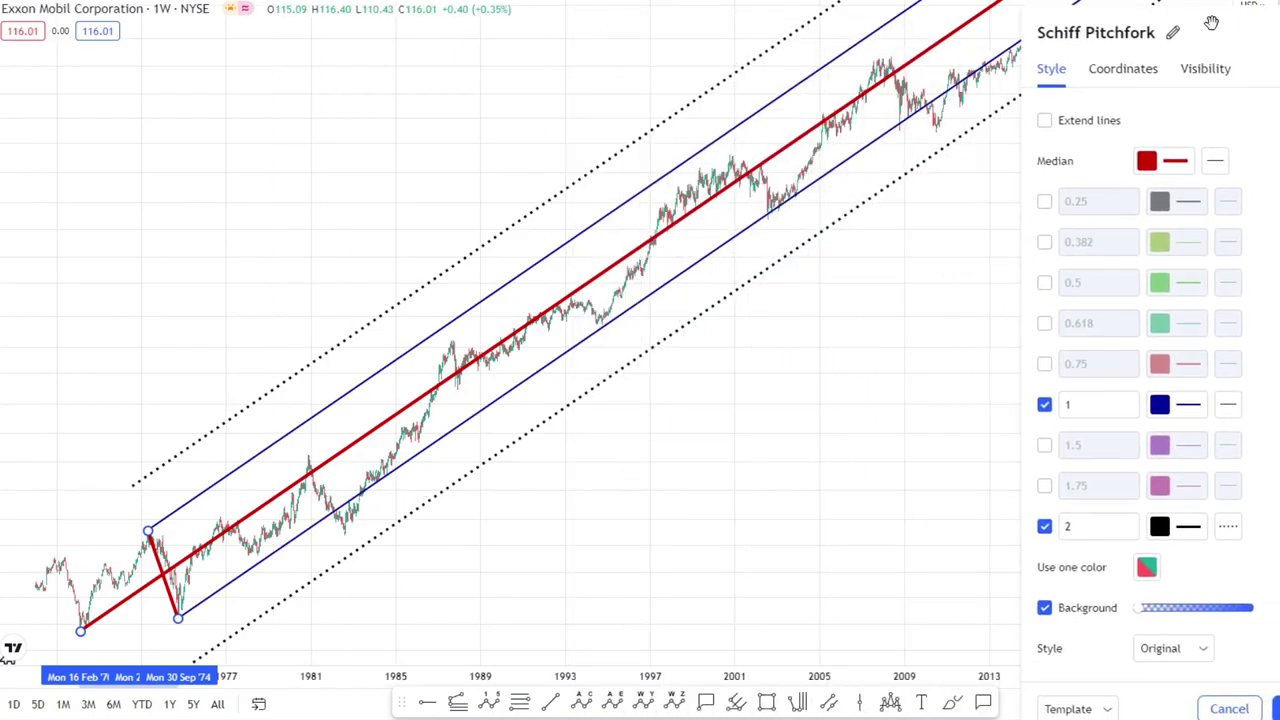
left_click(1143, 645)
left_click(1136, 703)
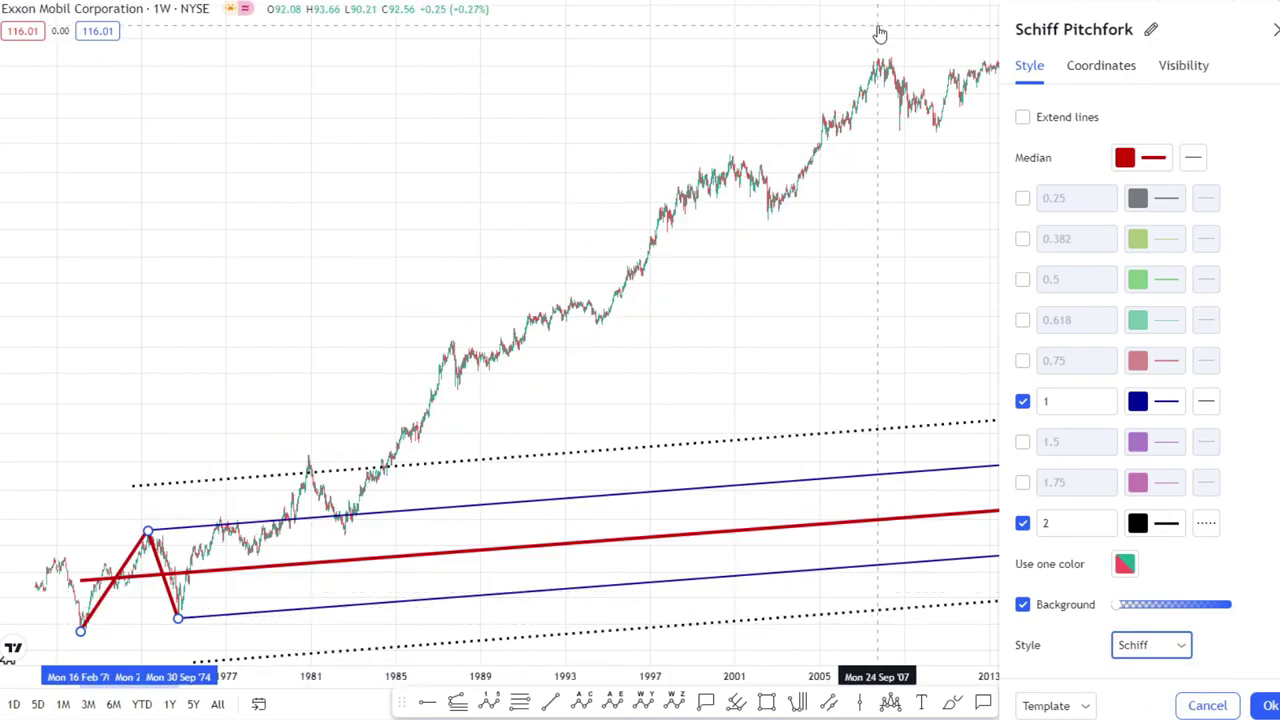
left_click(1174, 646)
left_click(1136, 714)
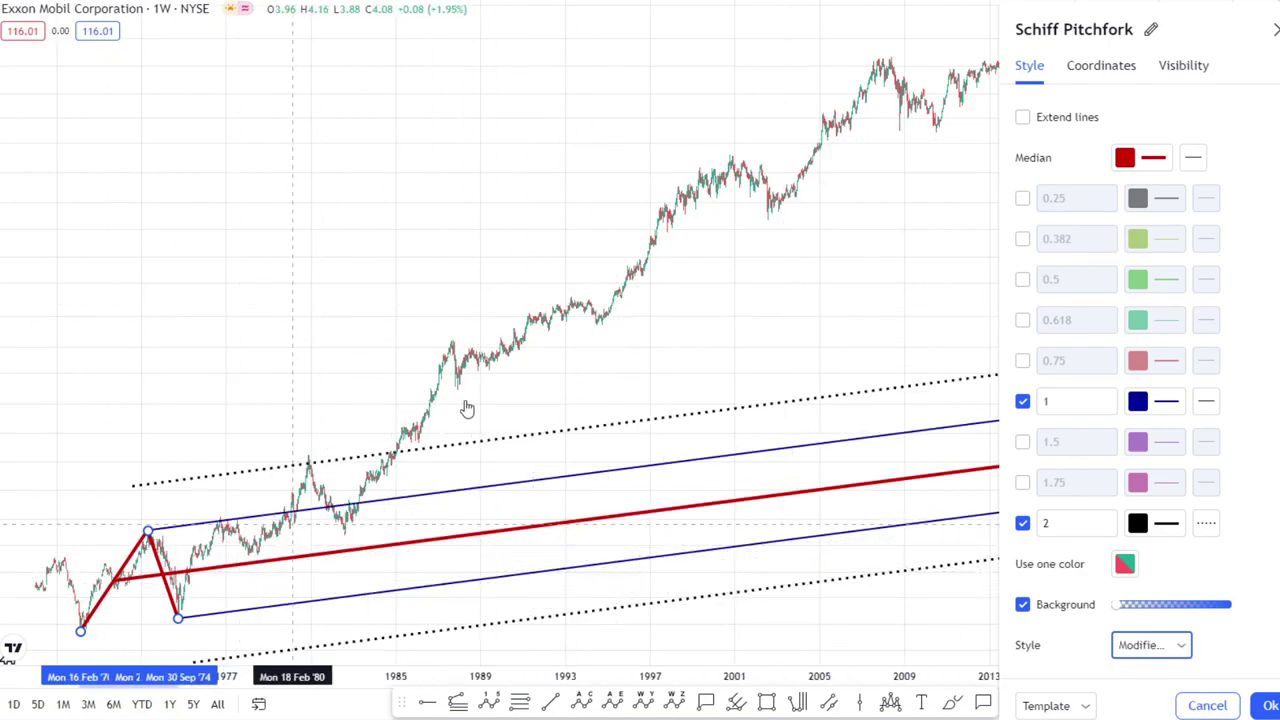
left_click(1151, 645)
left_click(1136, 675)
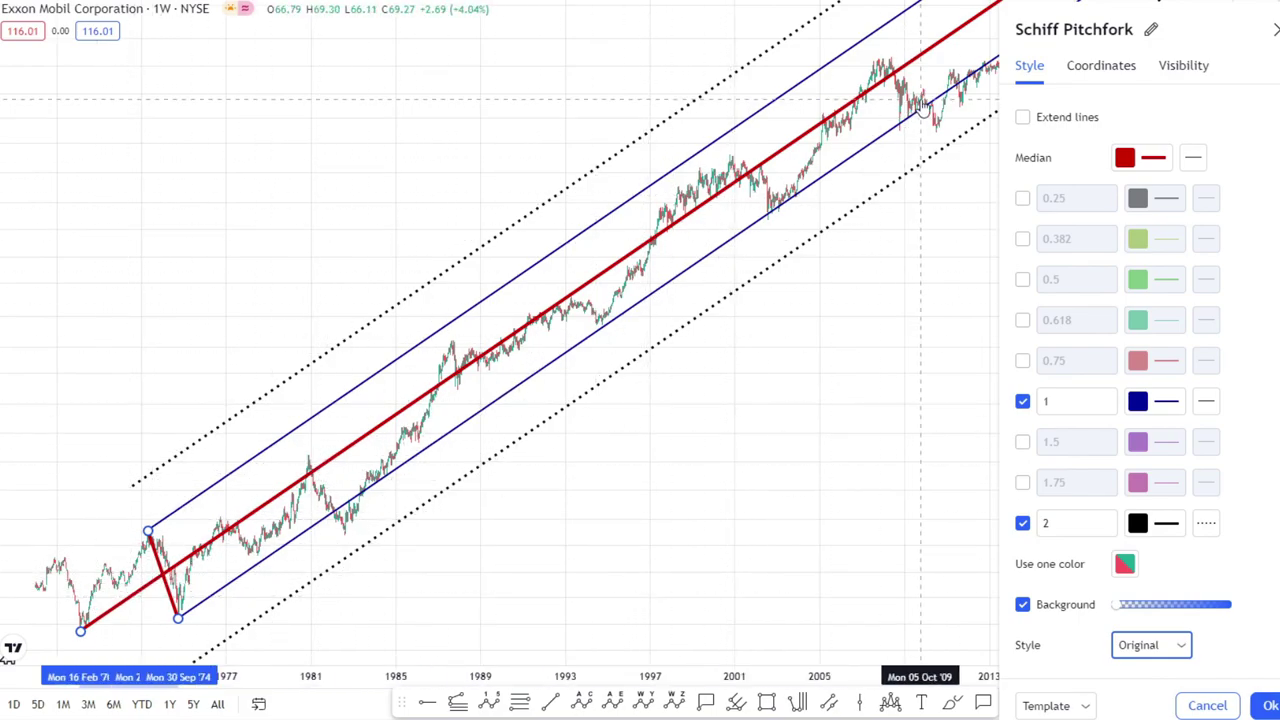
left_click(840, 400)
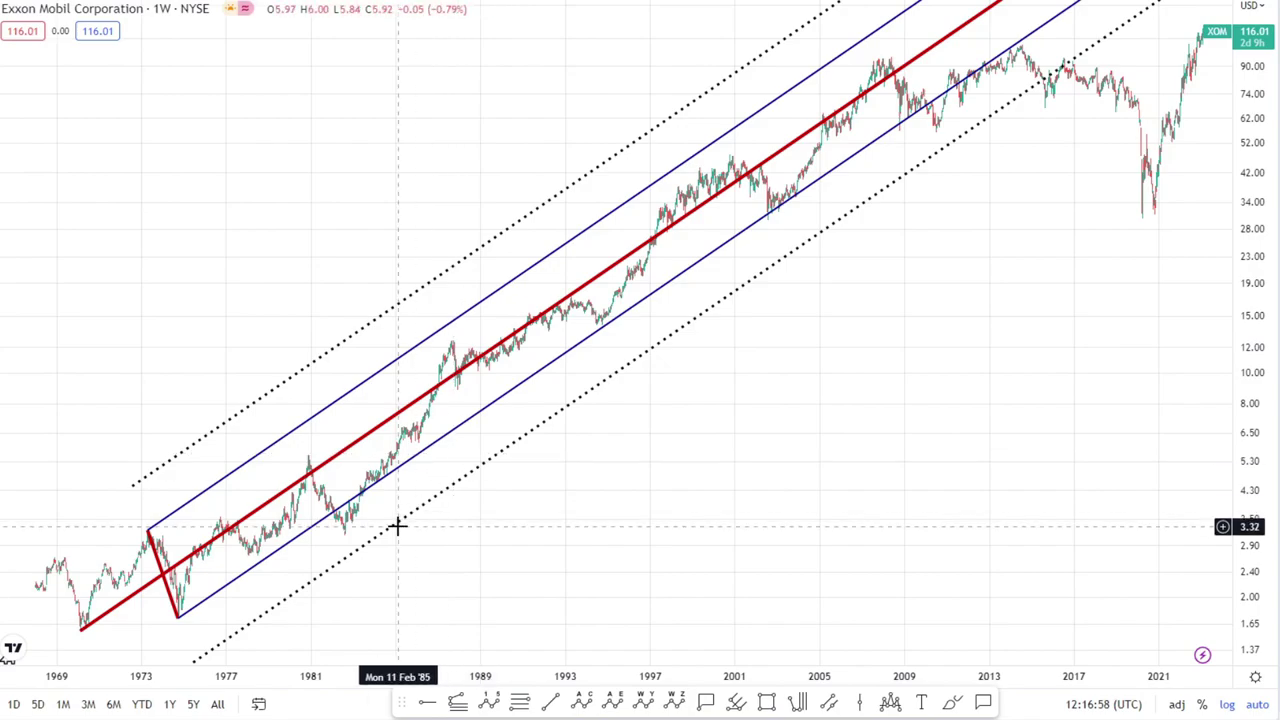
Step: Enable the 1.5 level lines on the pitchfork and apply the setting
double_click(423, 461)
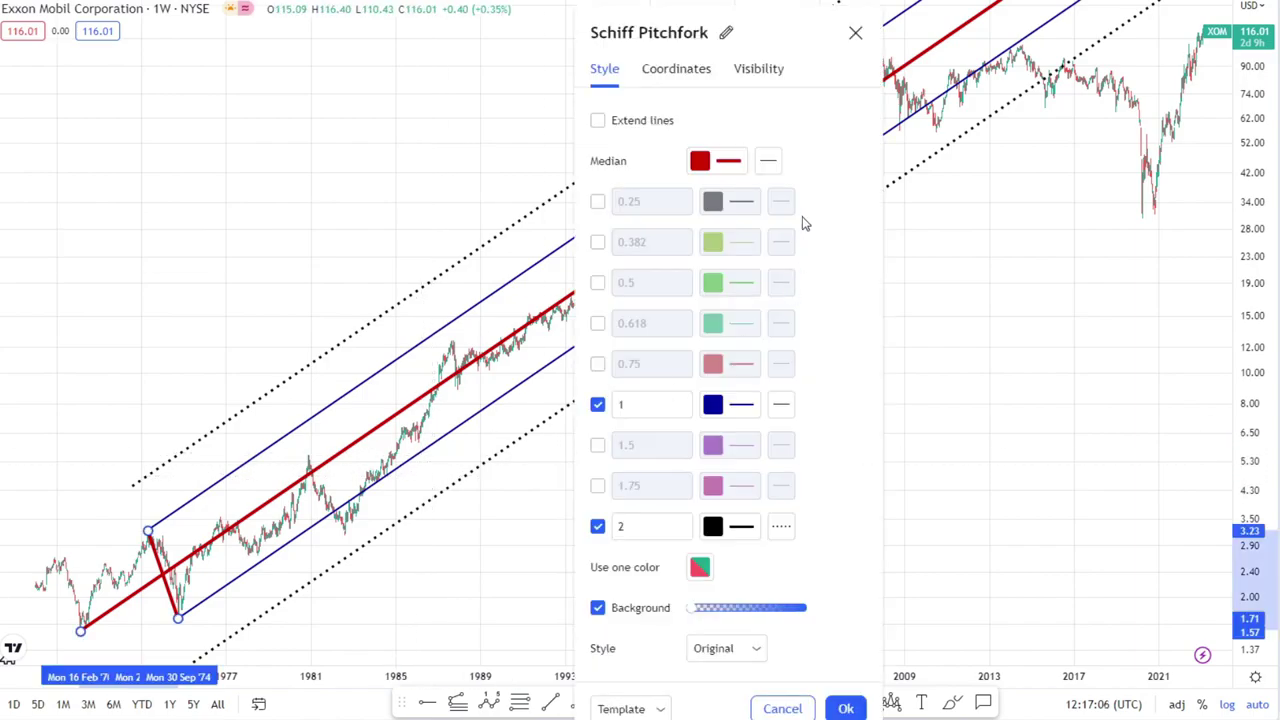
left_click_drag(785, 20, 1090, 13)
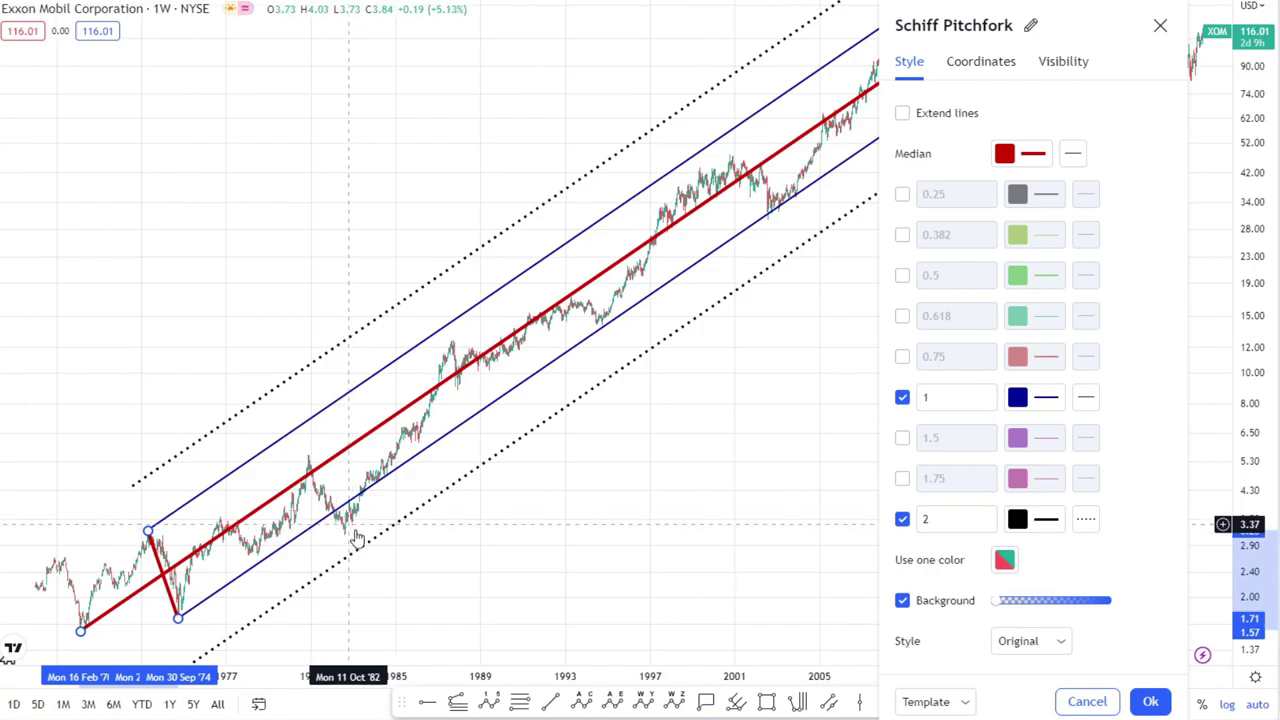
left_click(902, 438)
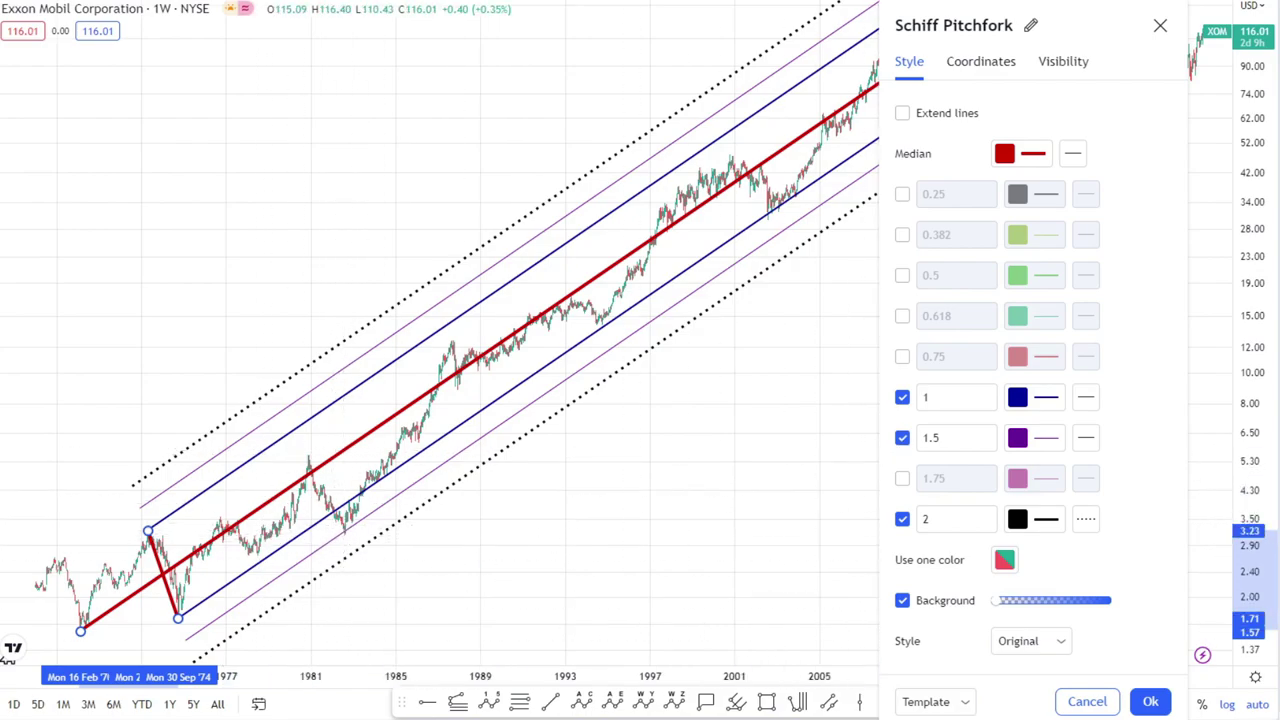
left_click(1150, 701)
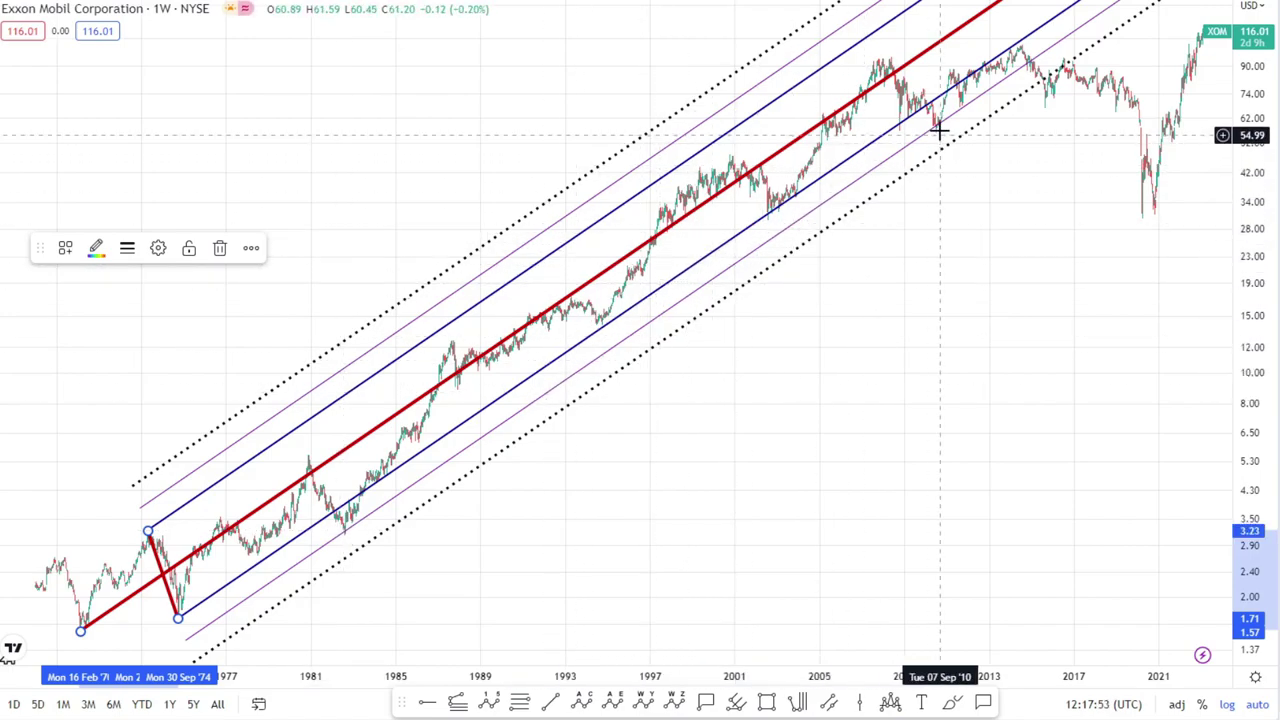
Step: Compare the pitchfork on the linear and logarithmic scales, and measure the price decline from the 2014 high to the 2020 low
scroll(705, 287, "up", 3)
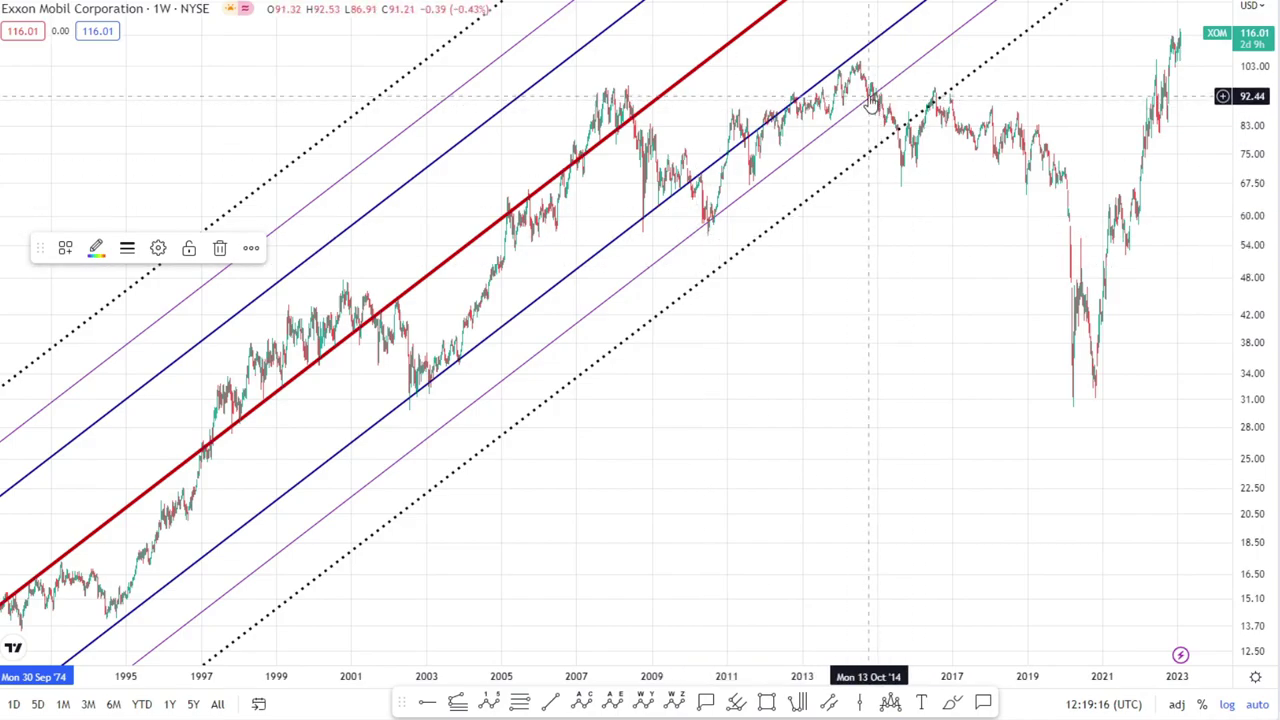
scroll(868, 150, "down", 4)
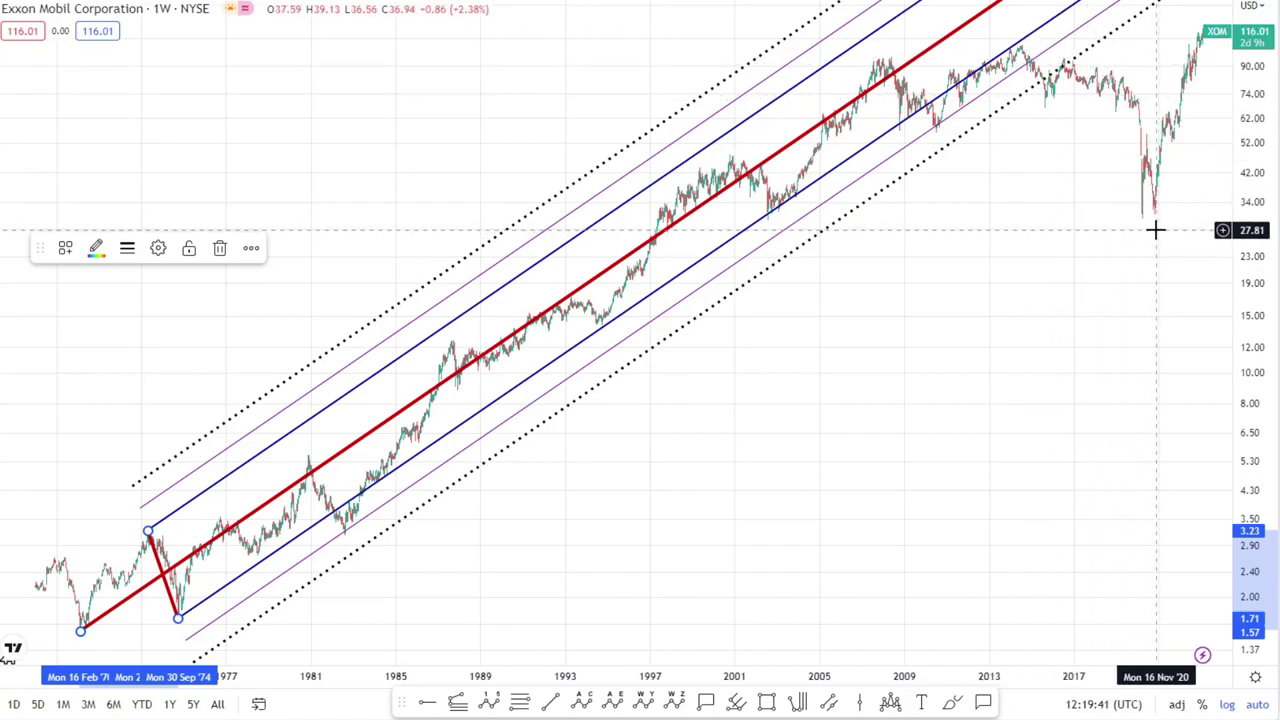
left_click(1227, 705)
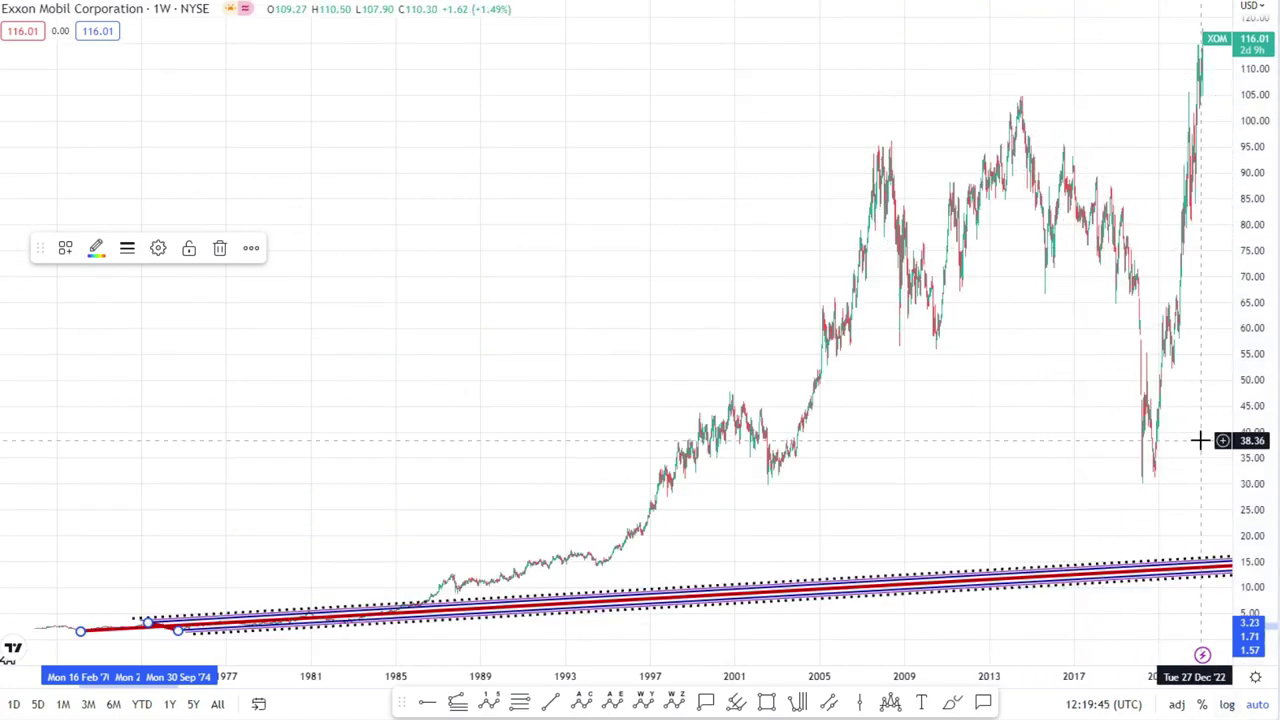
left_click(1227, 705)
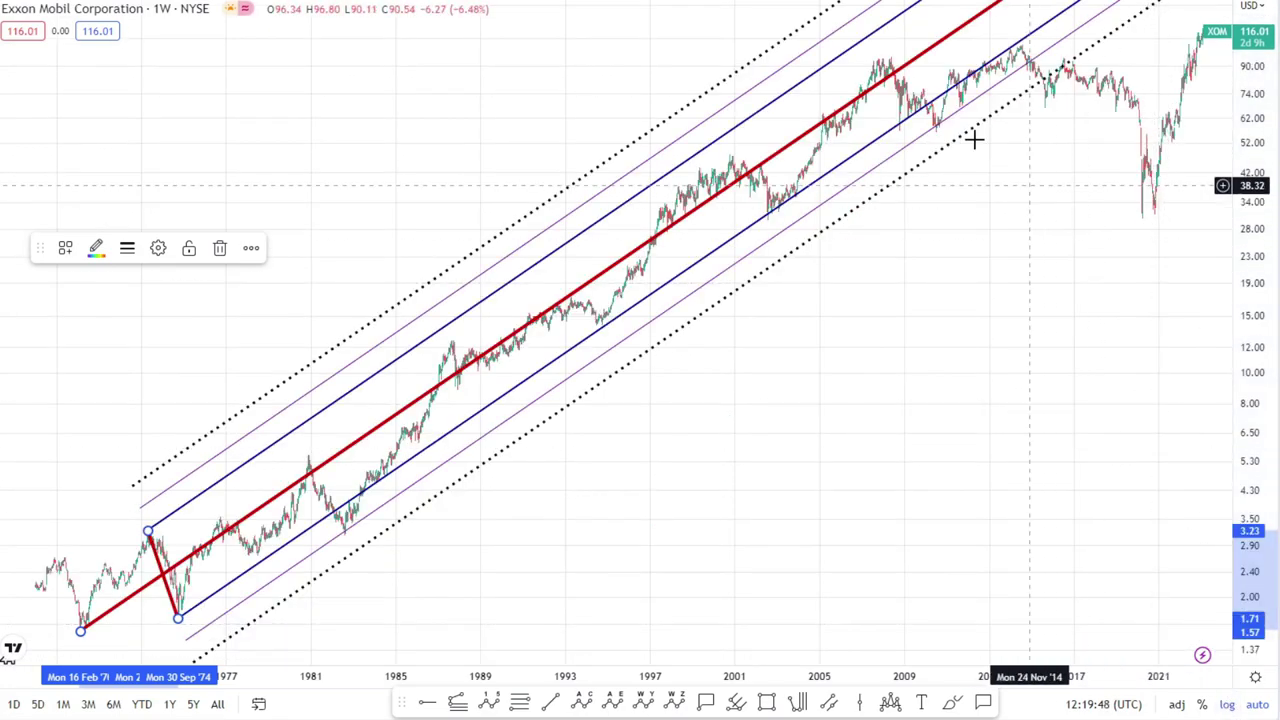
left_click(999, 45, "shift")
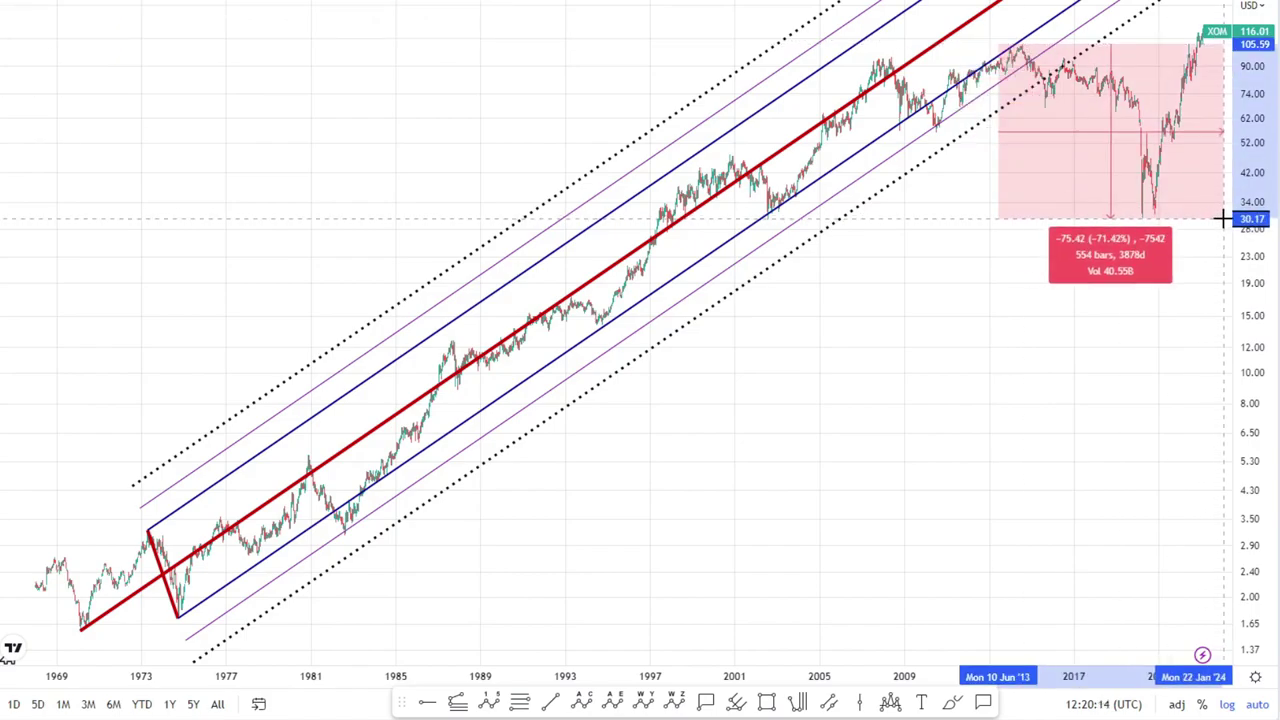
left_click(1222, 218)
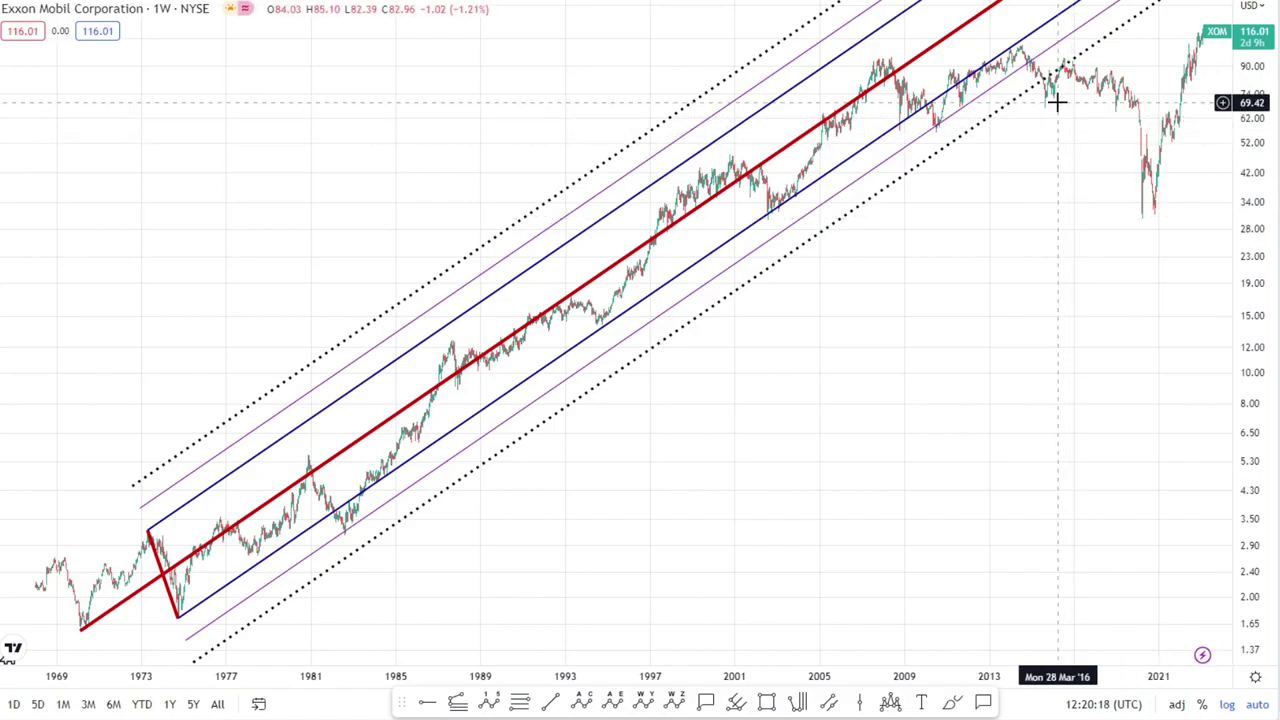
Step: Draw a second pitchfork from the August 2015 low at 66.55, through the November 2015 high at 87.44, to the January 2016 low at 71.55
scroll(1037, 75, "up", 4)
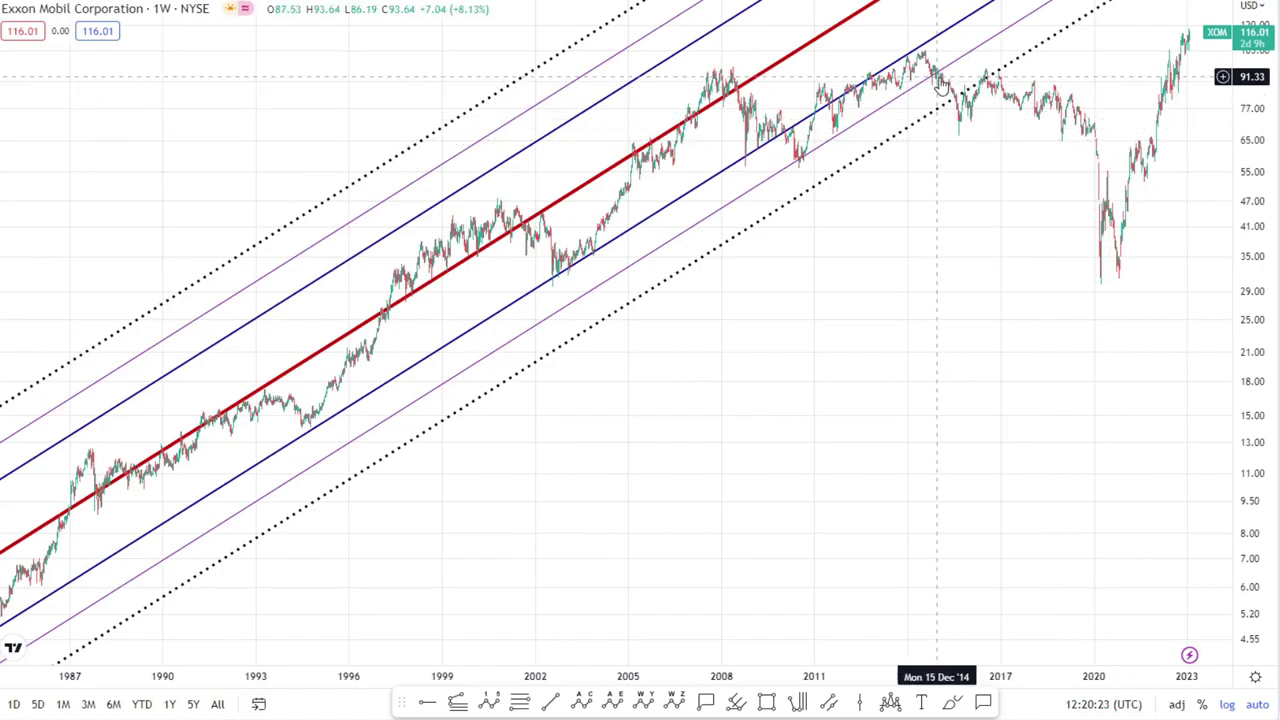
left_click_drag(934, 191, 937, 265)
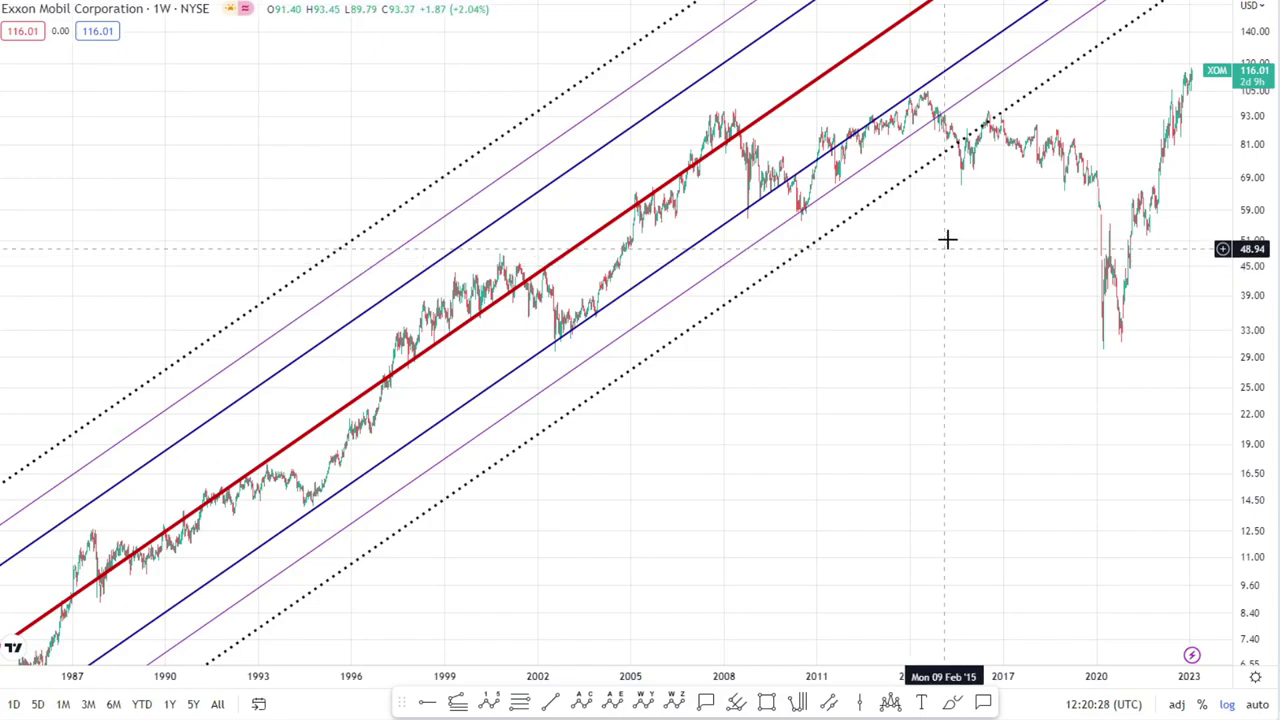
scroll(983, 175, "up", 3)
left_click_drag(1263, 345, 834, 300)
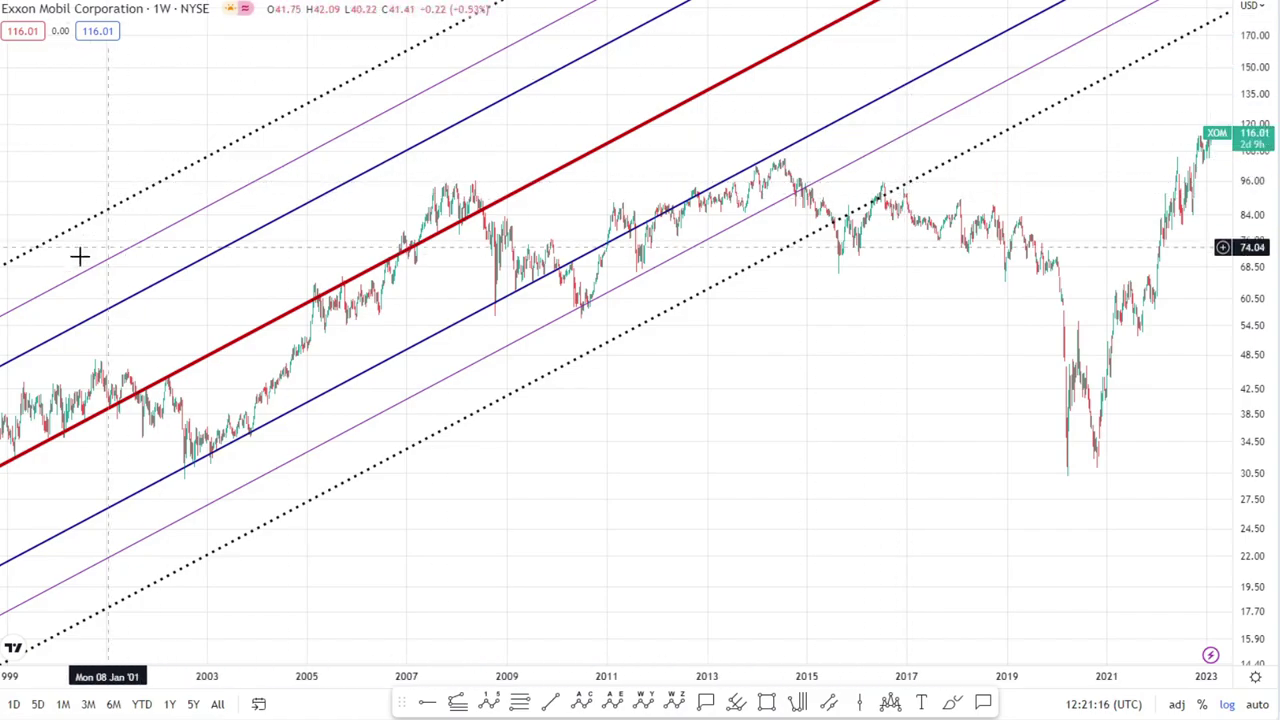
left_click_drag(771, 157, 972, 304)
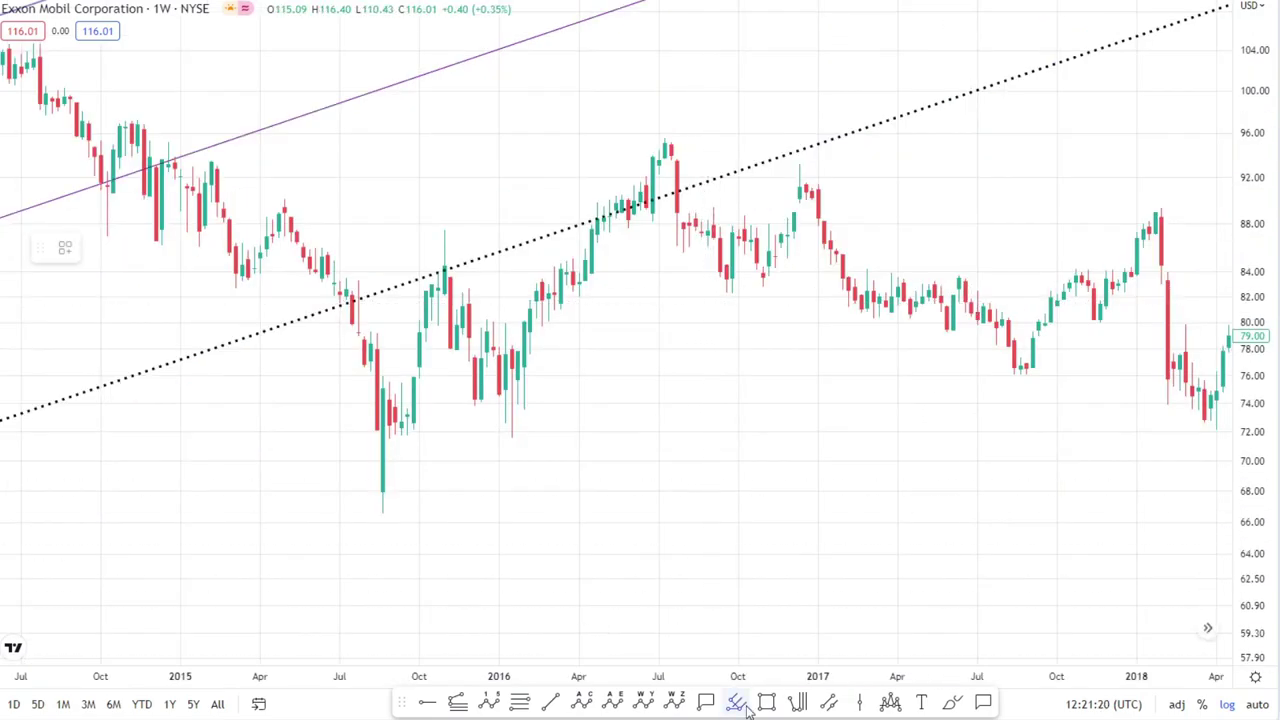
left_click(383, 514)
left_click(450, 262)
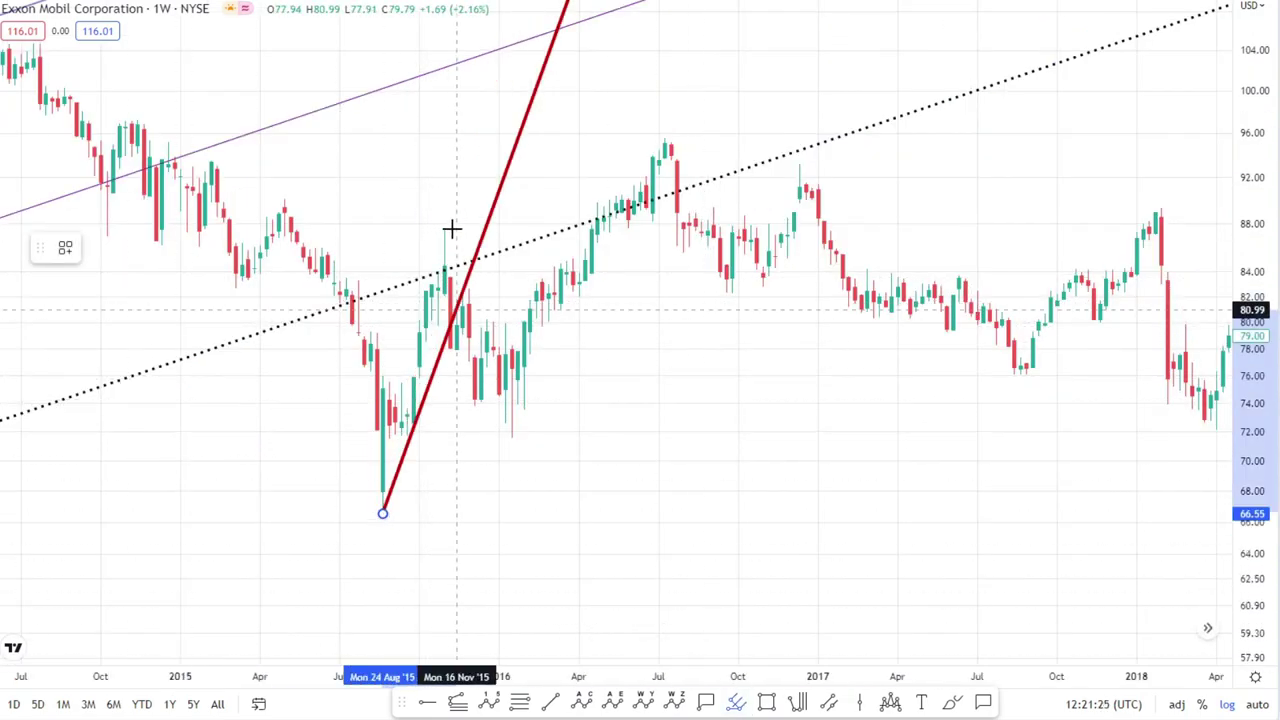
left_click(444, 231)
left_click(511, 446)
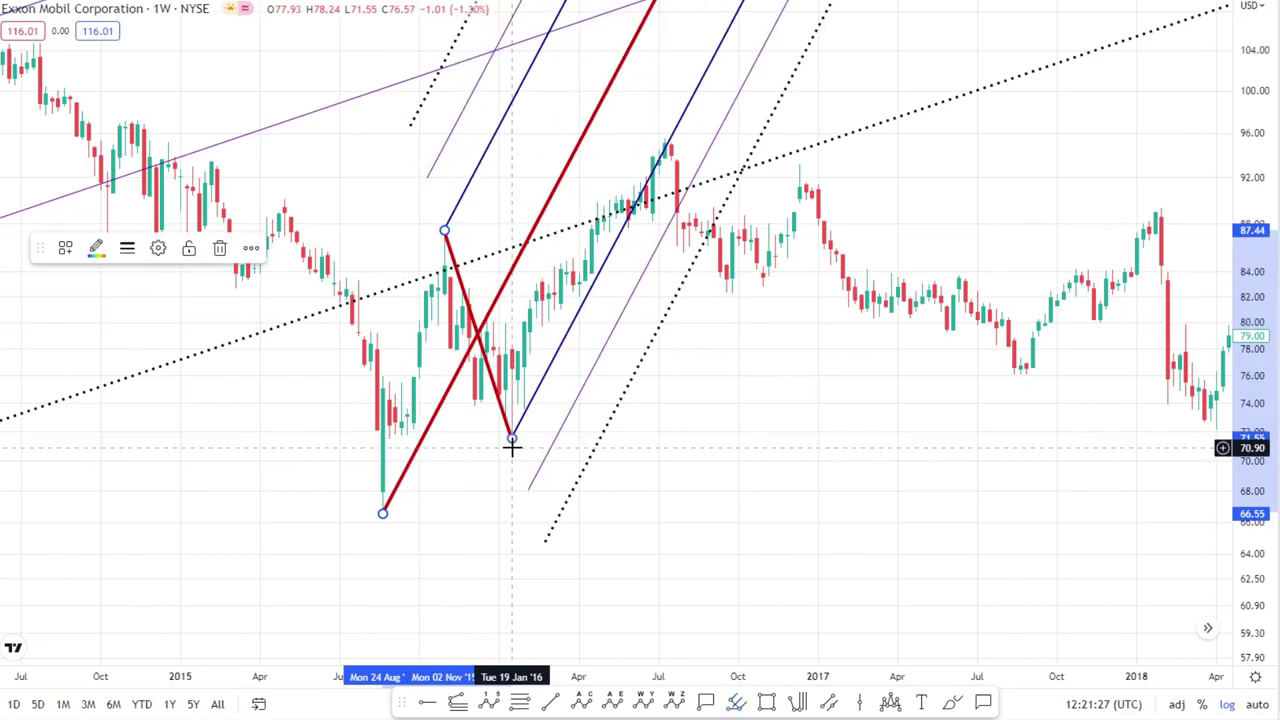
left_click_drag(1250, 254, 1250, 300)
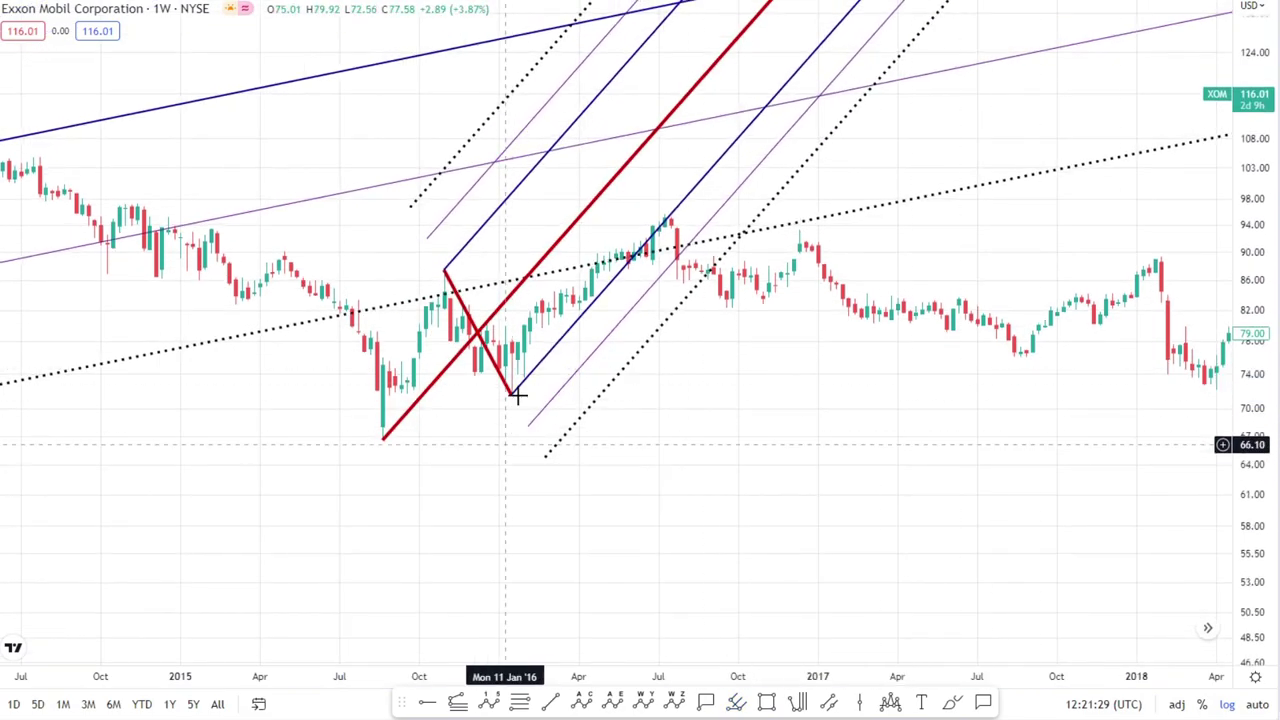
Step: Hide the 1.5 level lines on the August 2015 pitchfork and change its style from Original to Schiff
double_click(613, 188)
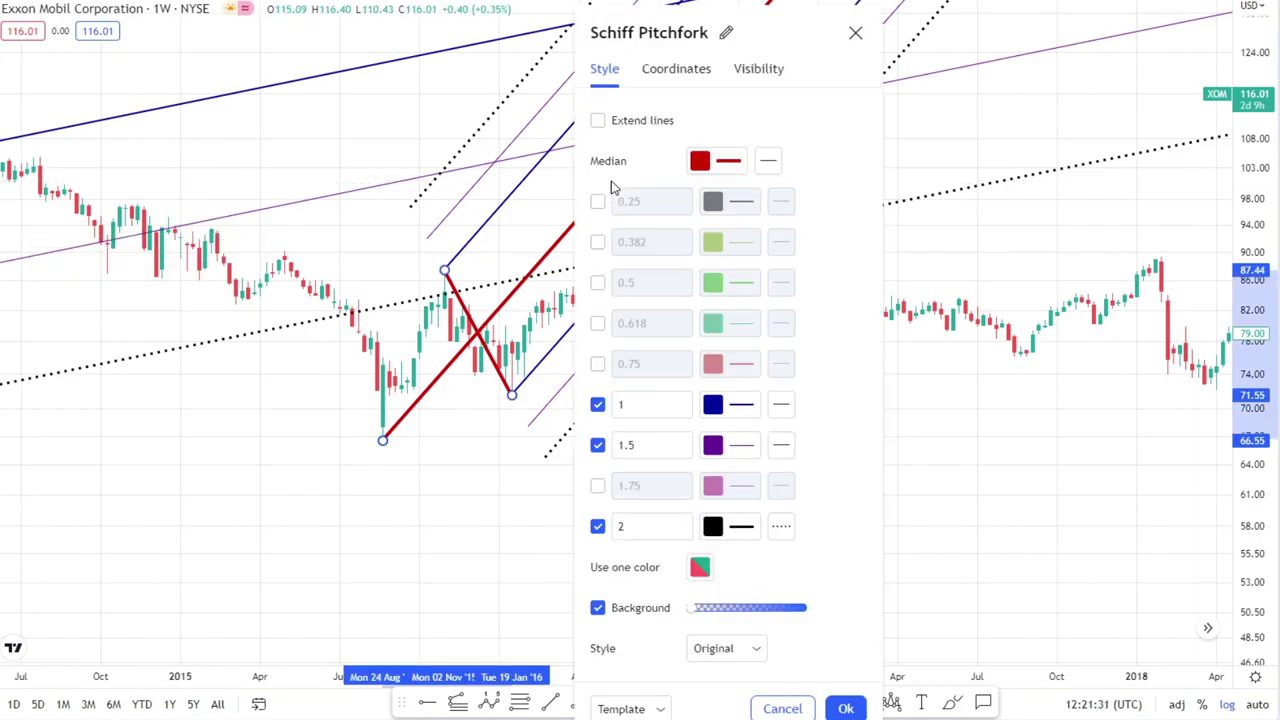
left_click(598, 445)
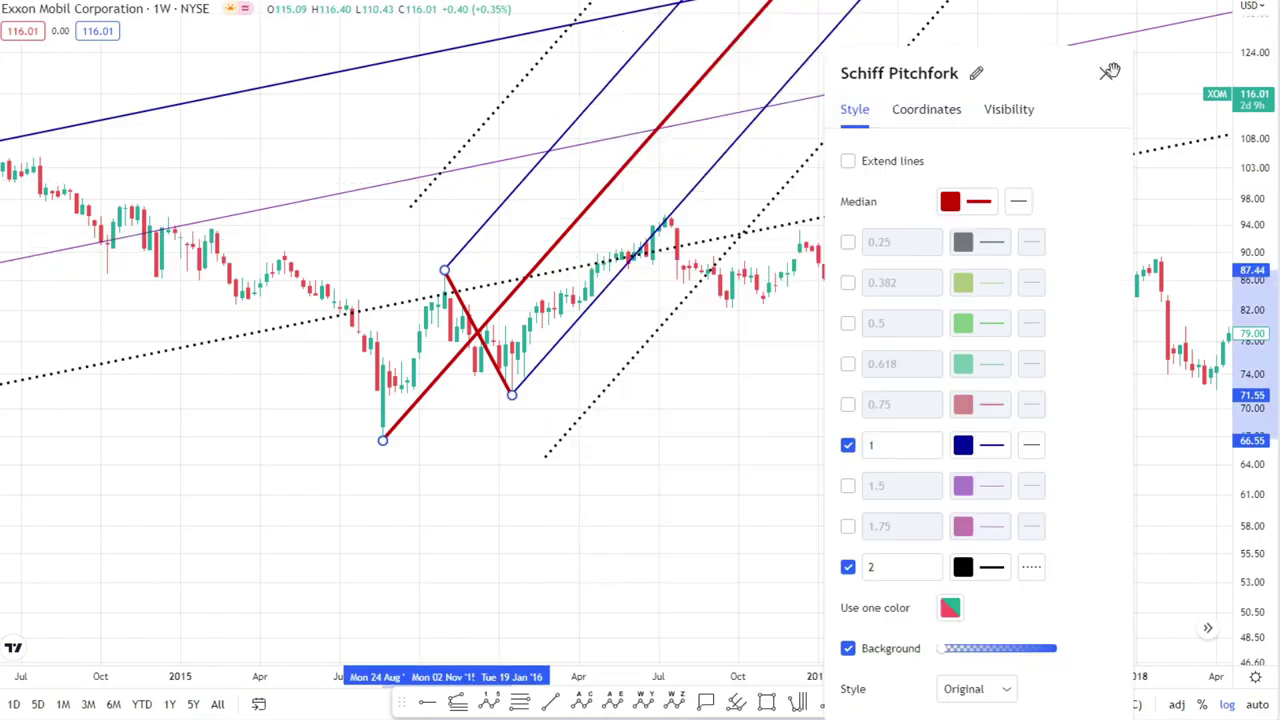
left_click_drag(792, 29, 1208, 26)
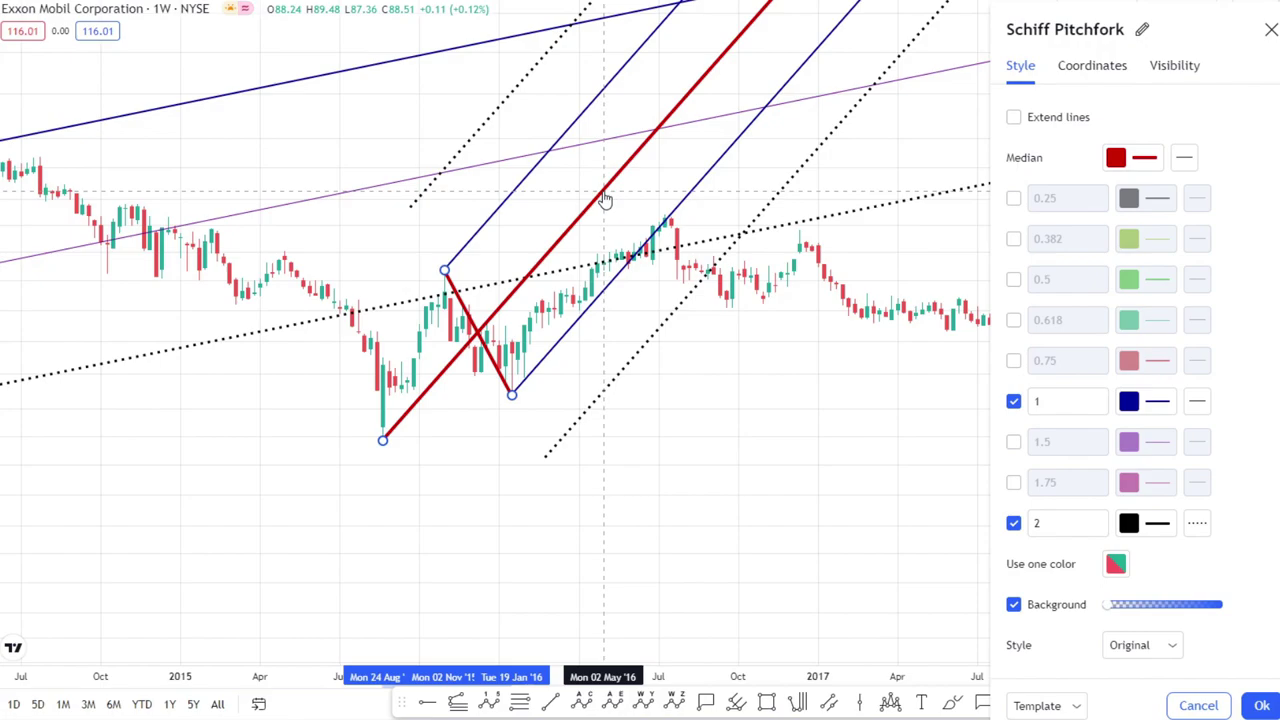
left_click(1148, 649)
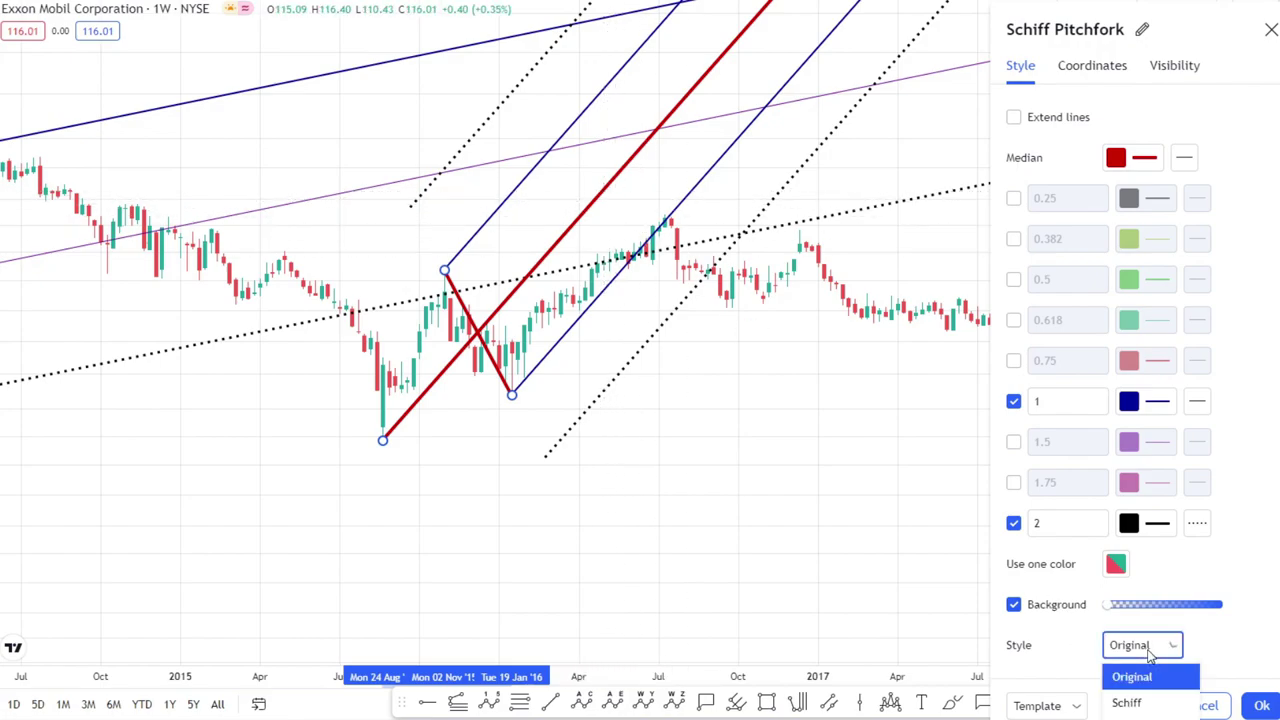
left_click(1127, 703)
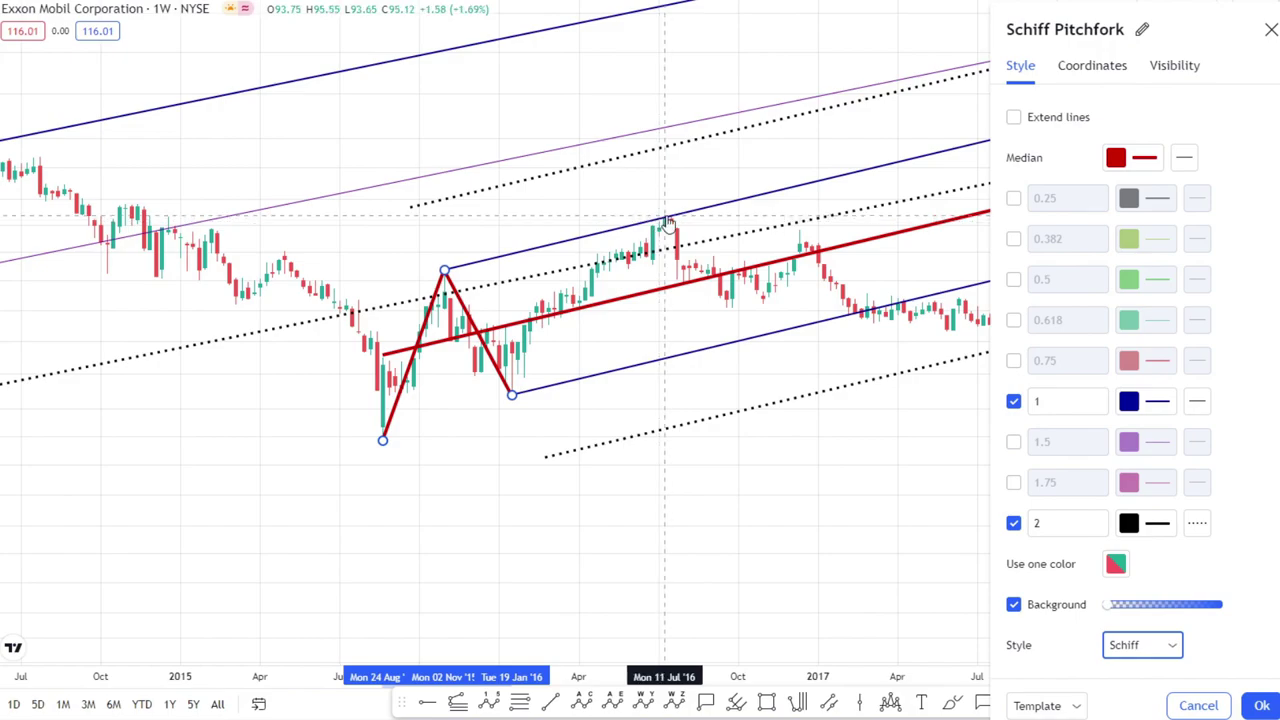
scroll(668, 222, "down", 3)
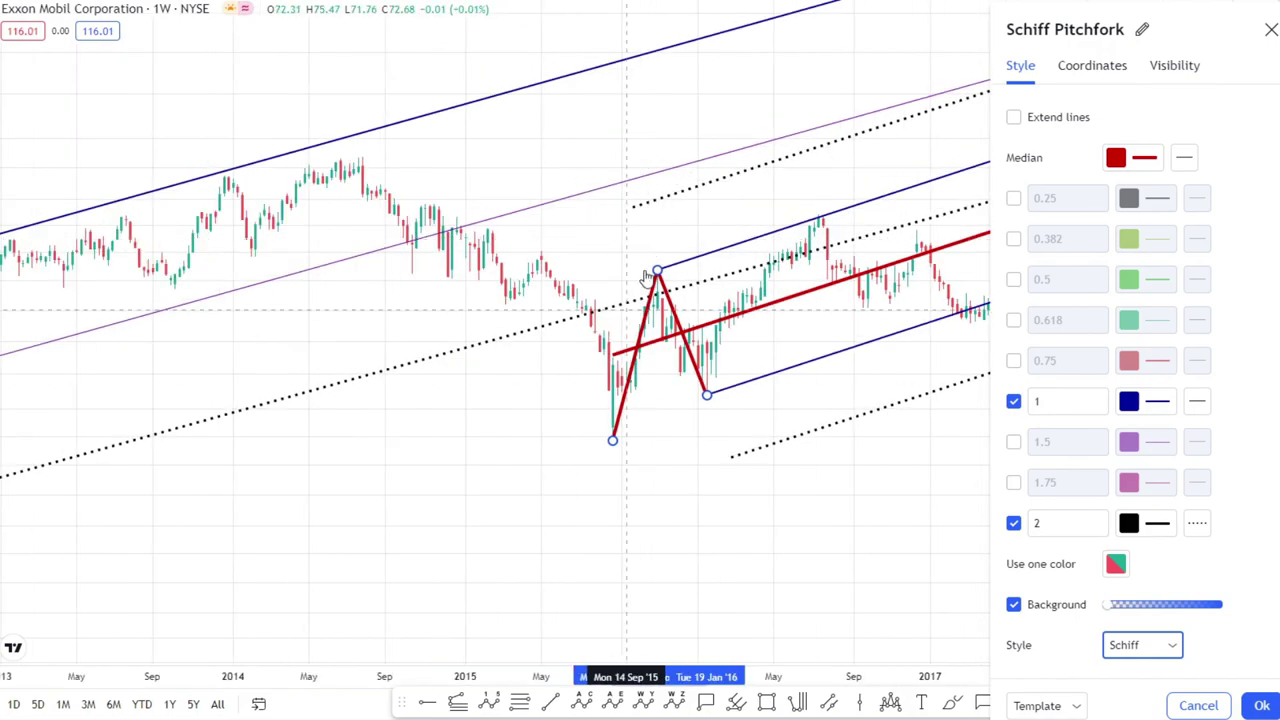
Step: Try the Modified Schiff style on the August 2015 pitchfork, and set its style back to Schiff
left_click_drag(843, 328, 937, 251)
double_click(937, 251)
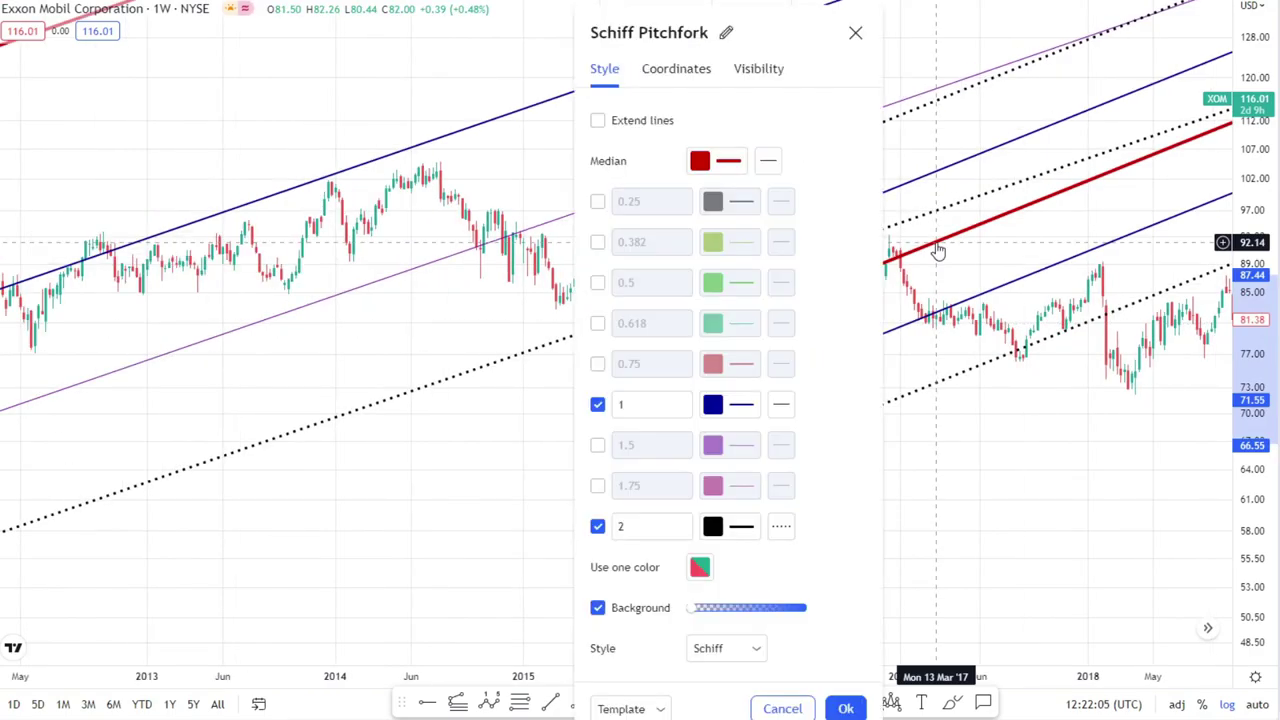
left_click_drag(801, 40, 1201, 38)
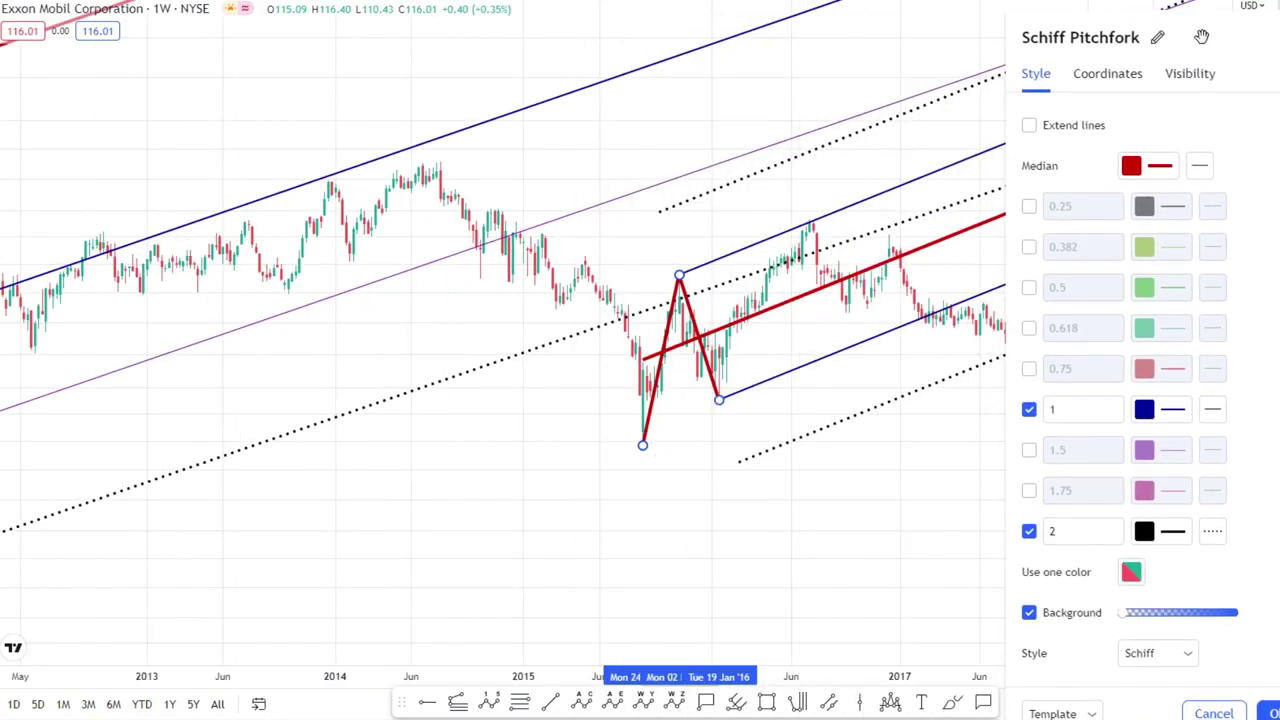
left_click(1176, 655)
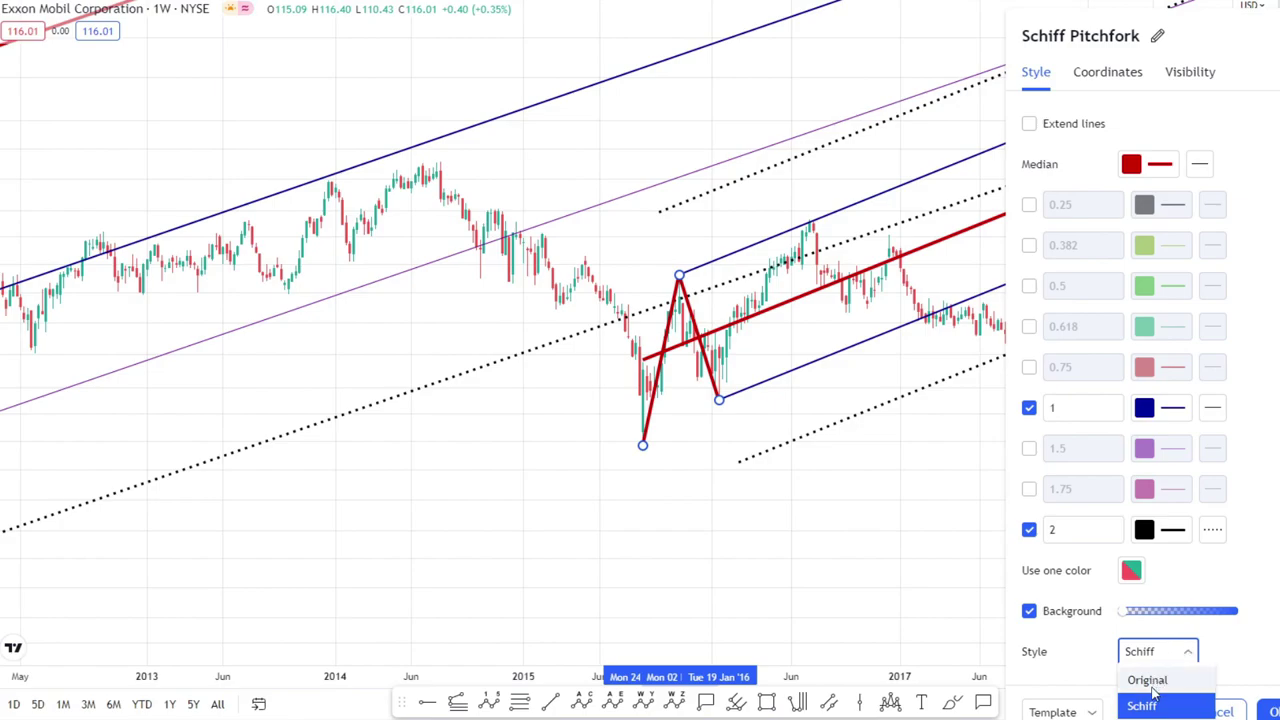
left_click(1145, 714)
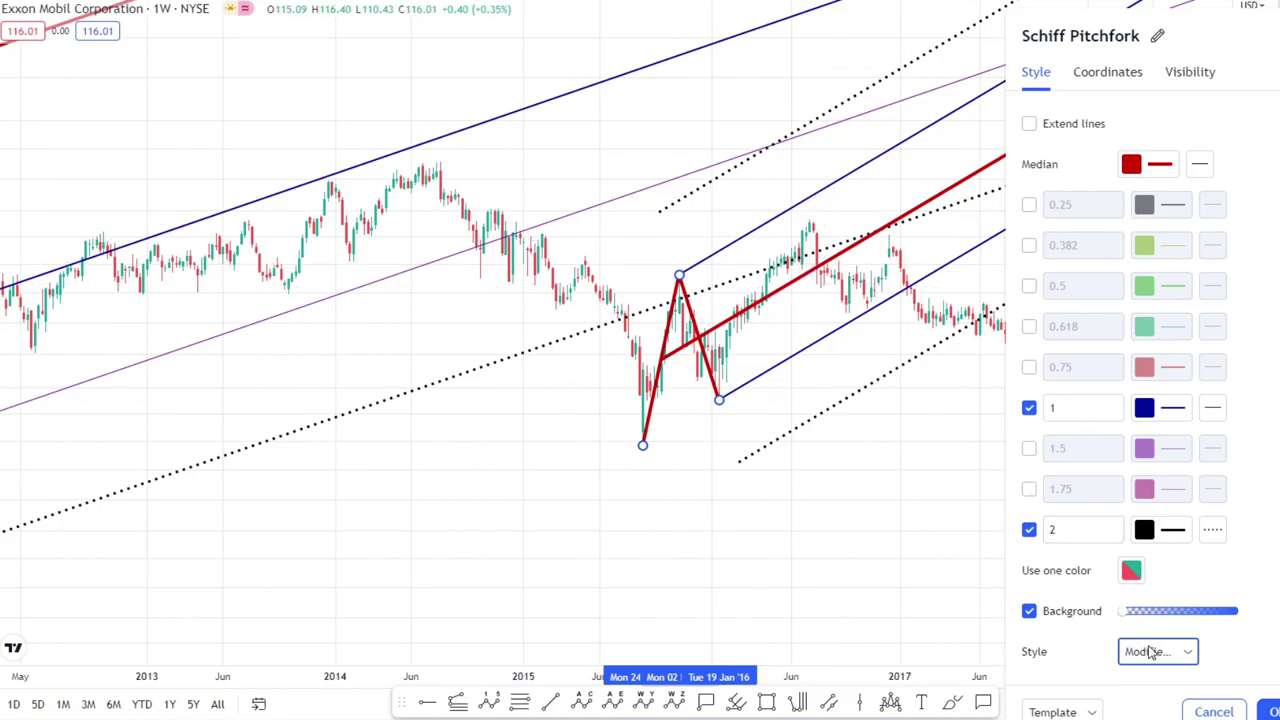
key("Up")
key("Return")
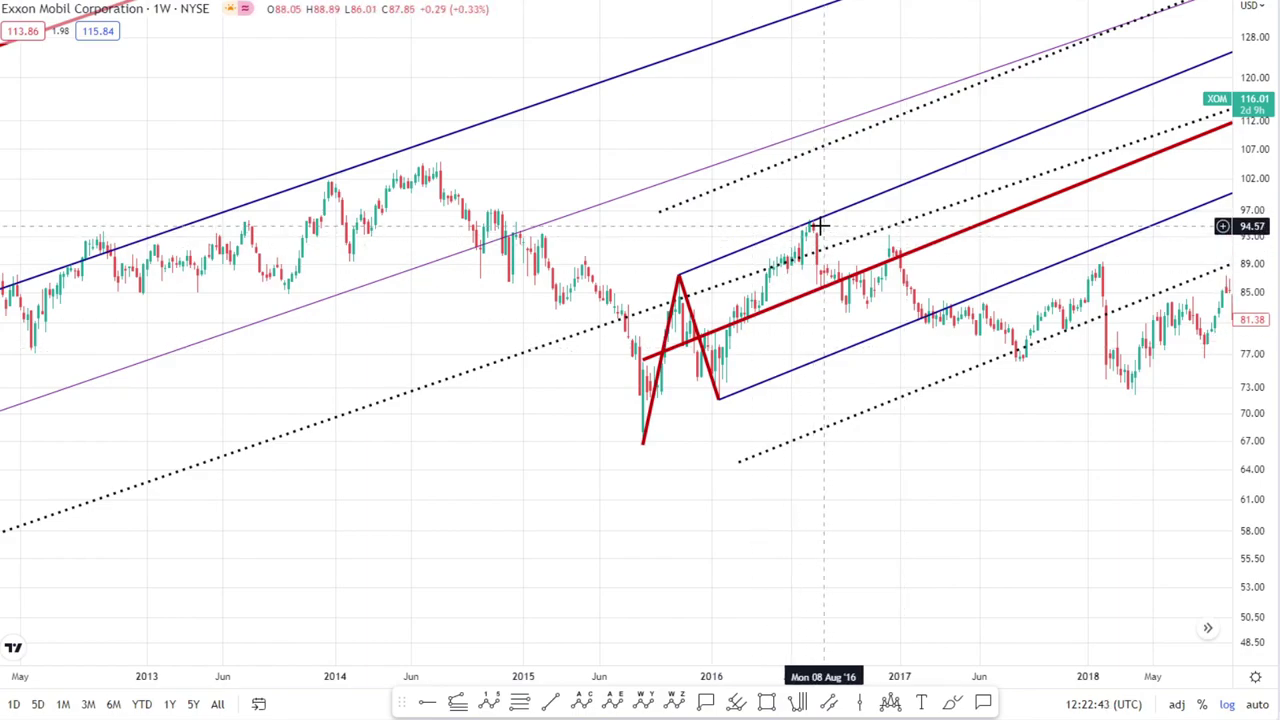
mouse_move(815, 230)
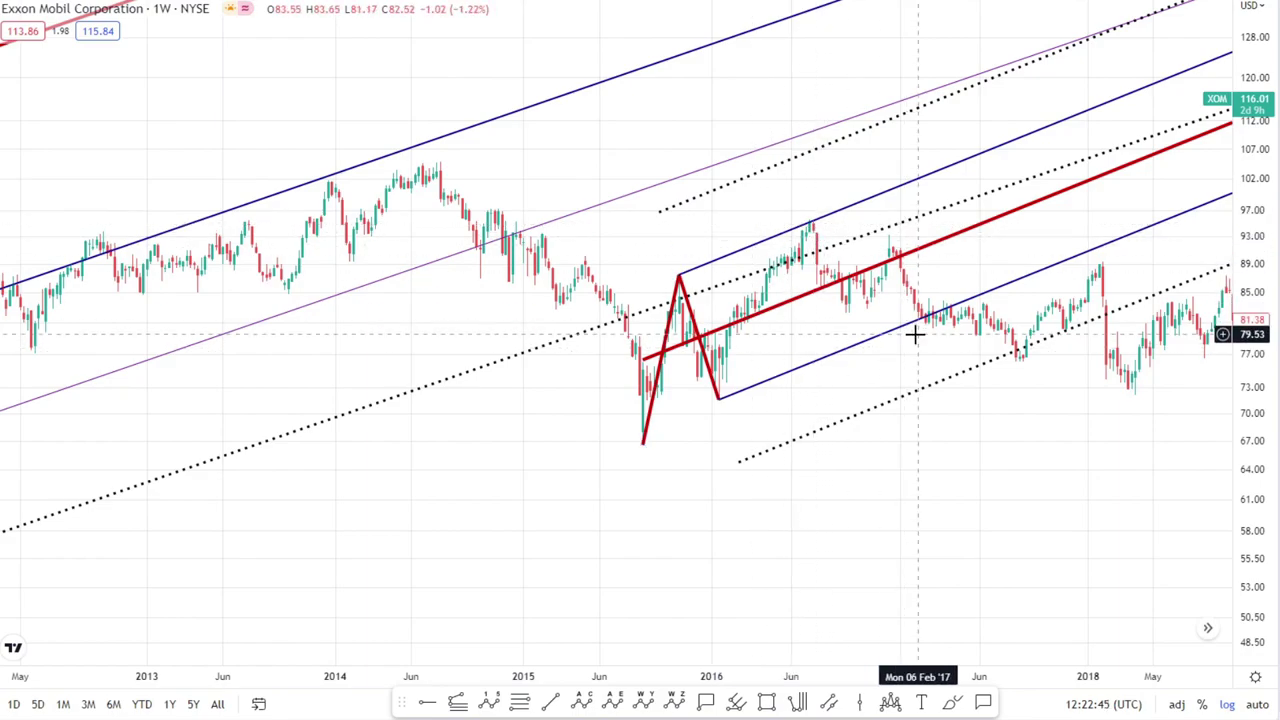
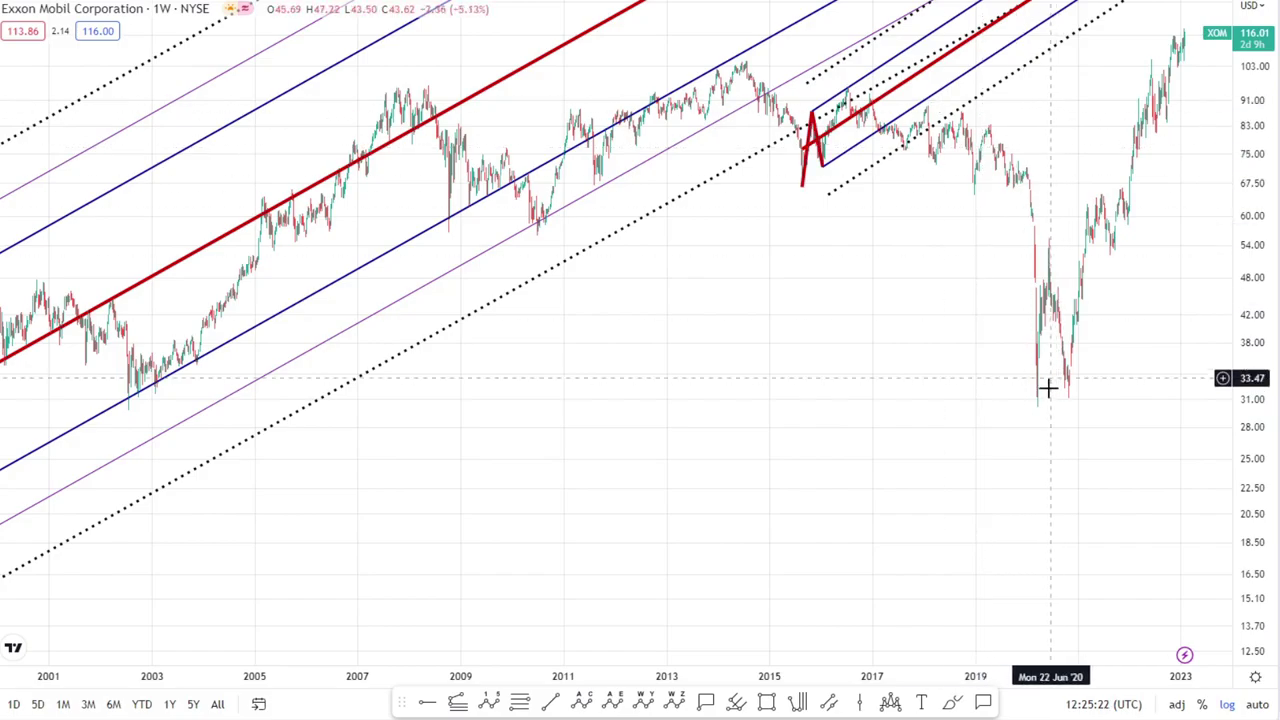
Step: Draw a Fibonacci retracement across the full price history from October 1969 at 1.58 to September 2022 at 105.75, and delete it
scroll(888, 252, "down", 3)
scroll(888, 252, "down", 3)
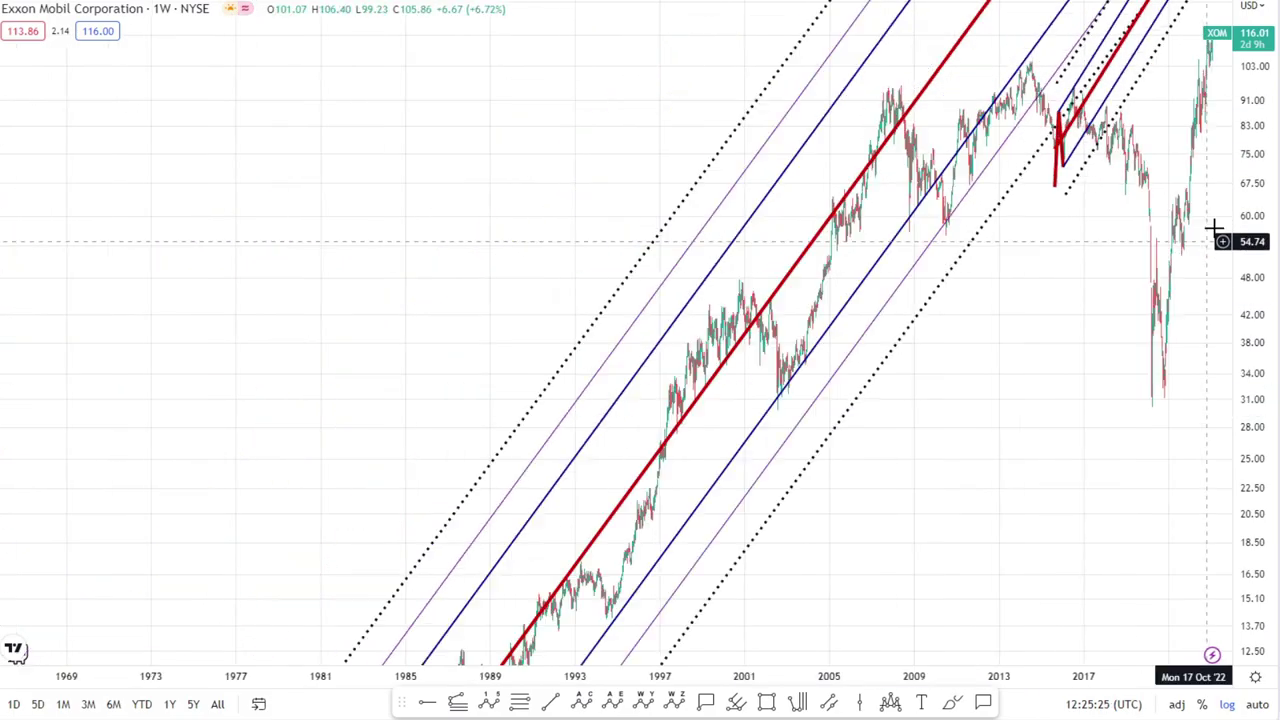
left_click_drag(1245, 240, 957, 443)
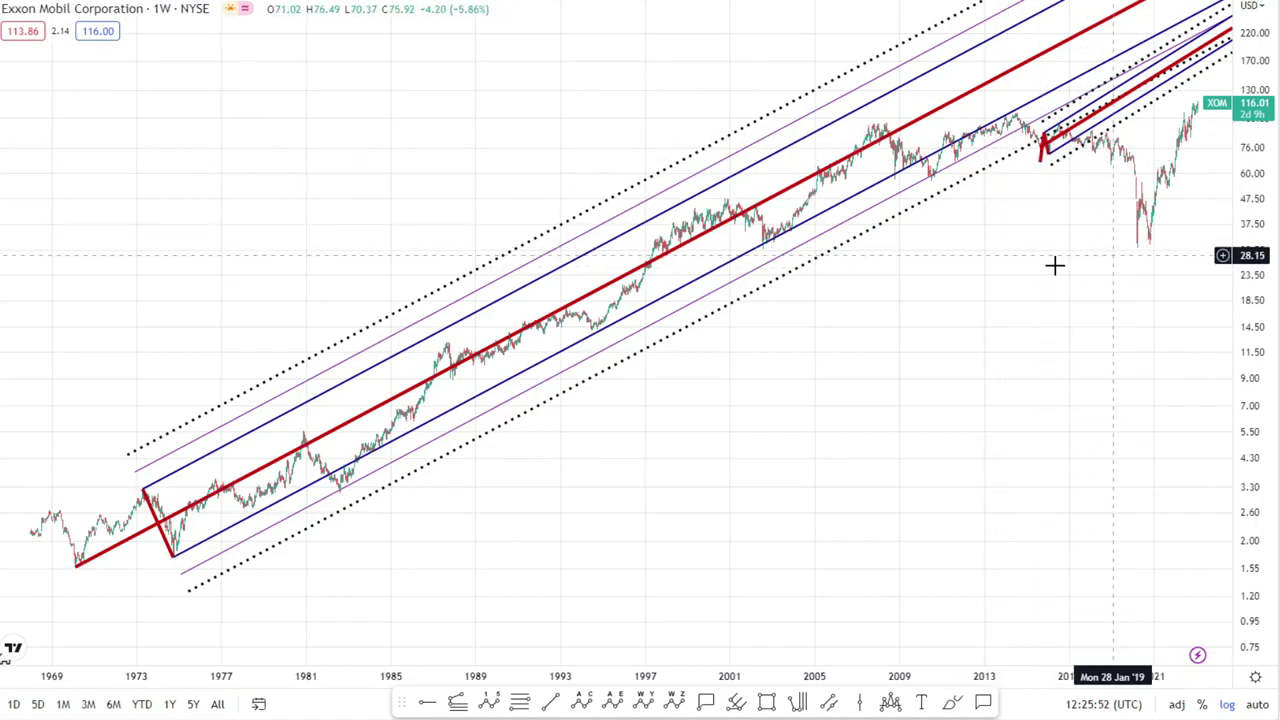
left_click(520, 704)
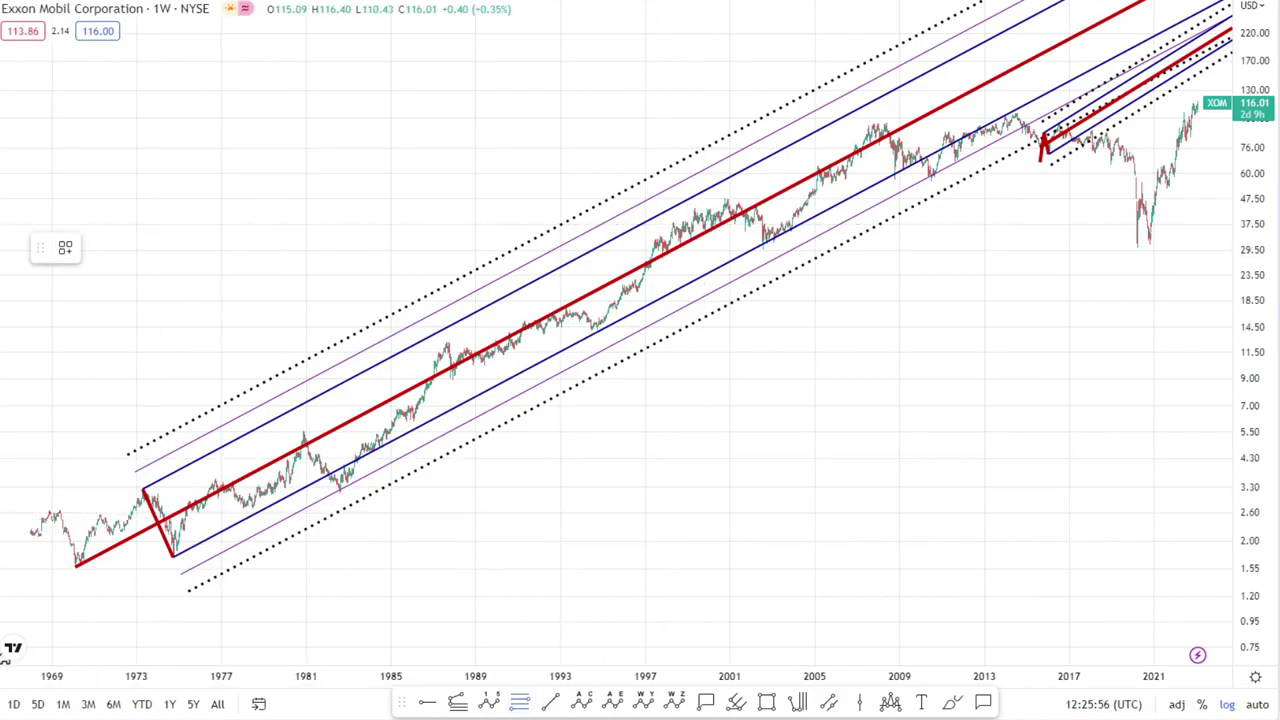
left_click(68, 566)
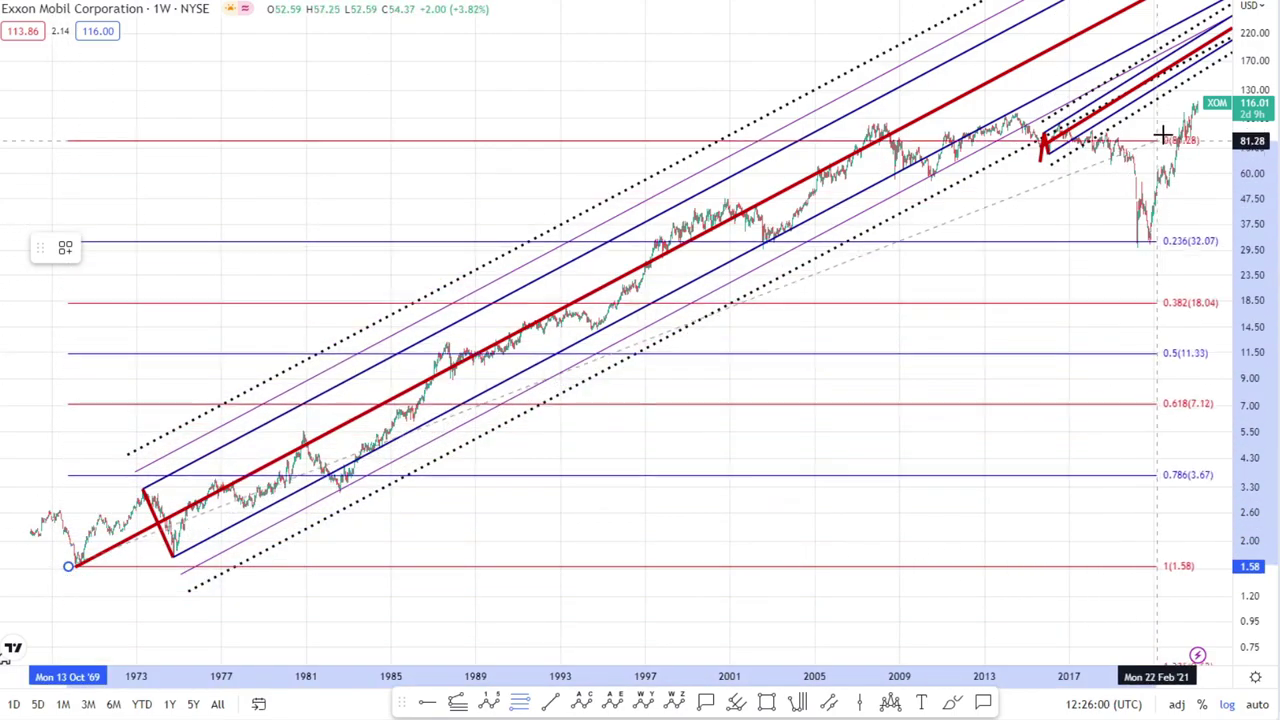
left_click(1188, 112)
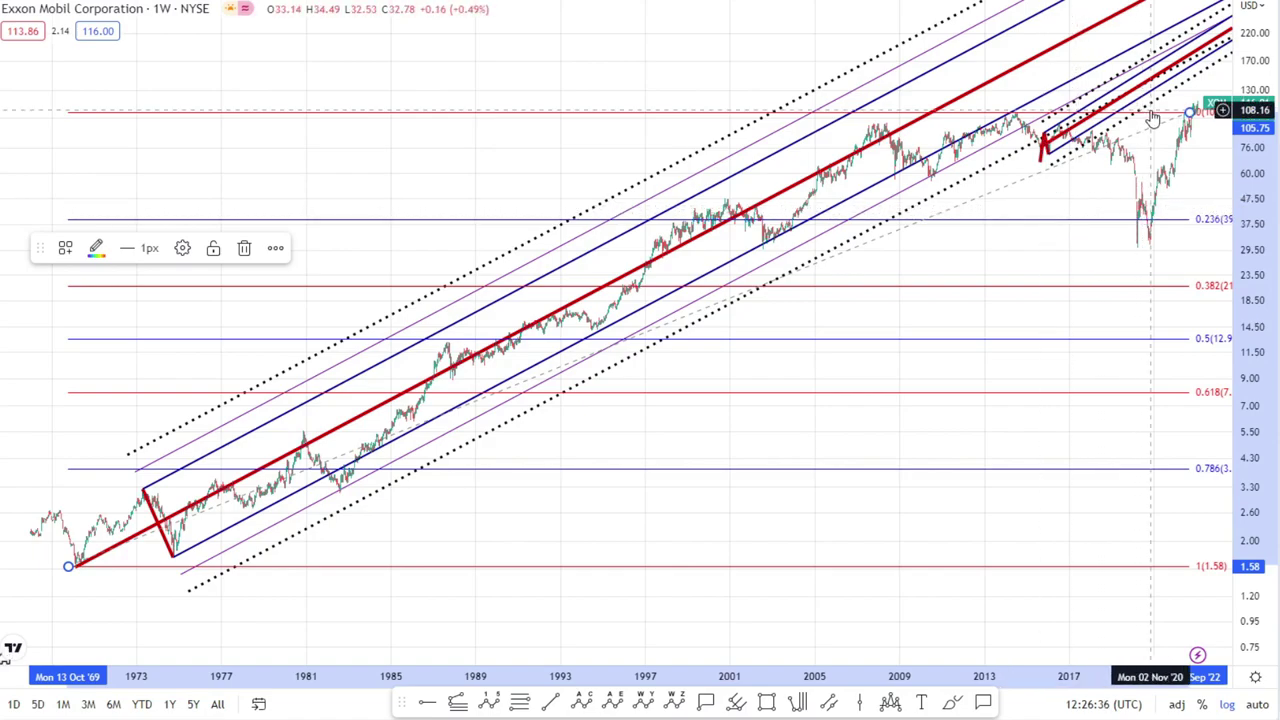
left_click(238, 244)
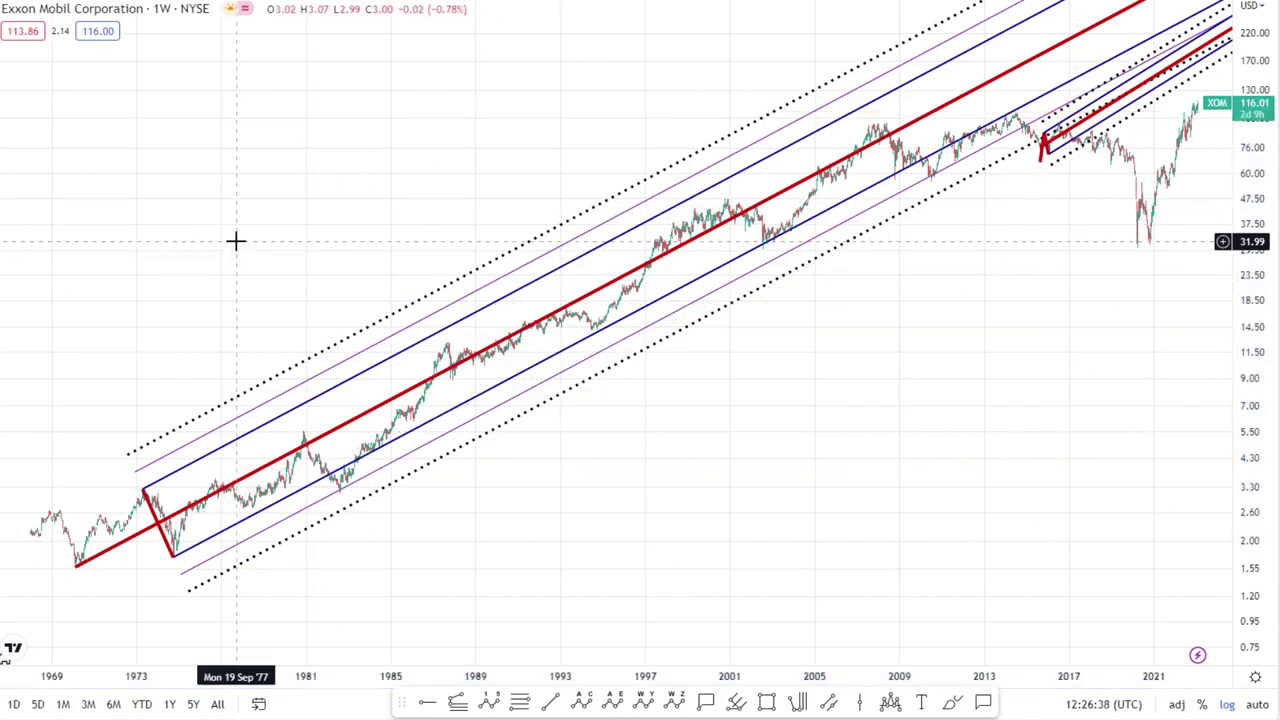